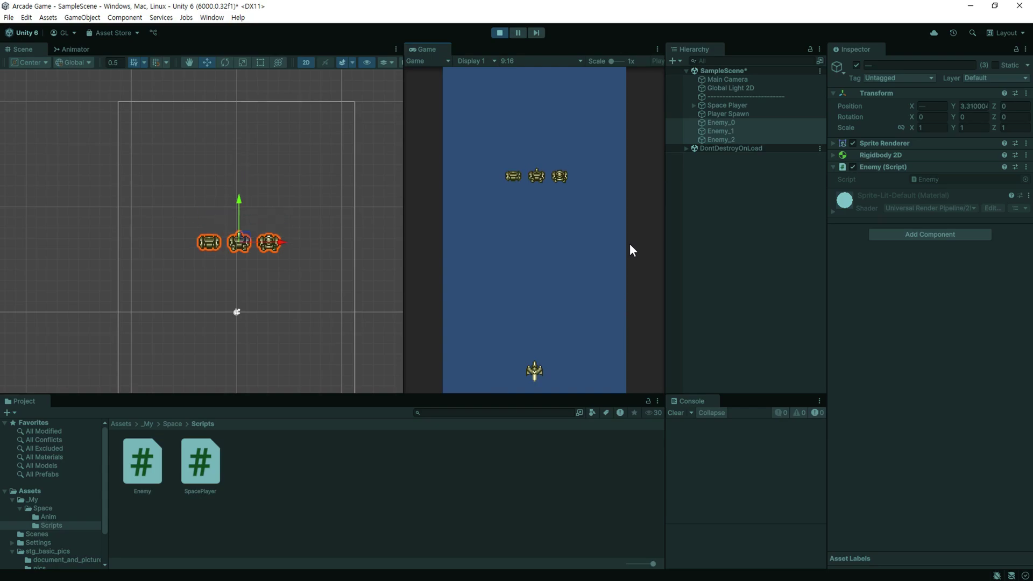
# Stop Play mode and enlarge the Project panel by dragging its top edge upward.
pyautogui.hotkey('ctrl', 'p')
pyautogui.moveTo(464, 394); pyautogui.dragTo(472, 213)
# In the pics folder, preview enemy sprites stgpics_basic_127, stgpics_basic_130 and stgpics_basic_133.
pyautogui.click(65, 386)
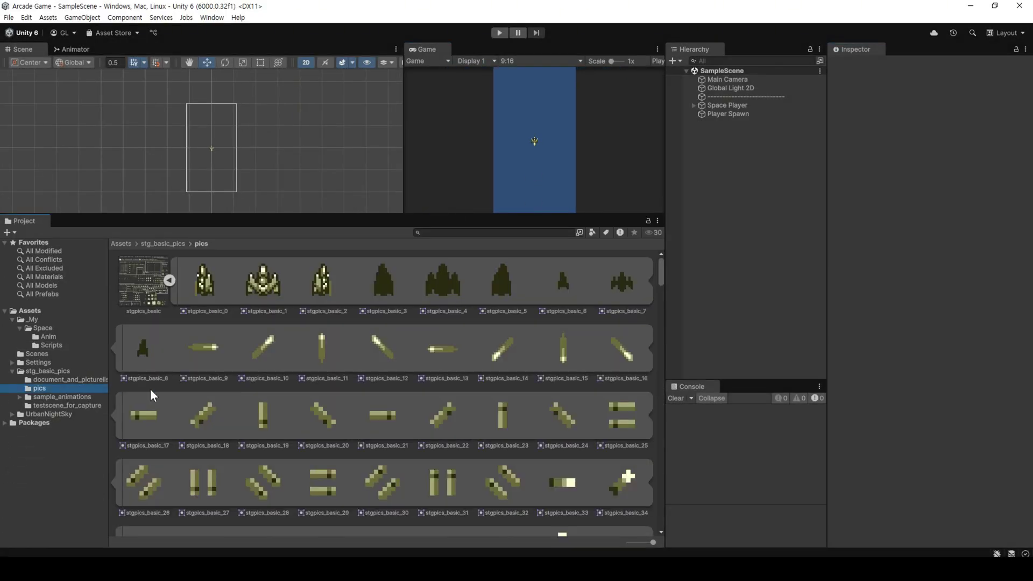
pyautogui.scroll(-2, 333, 369)
pyautogui.scroll(-3, 333, 369)
pyautogui.scroll(-3, 333, 369)
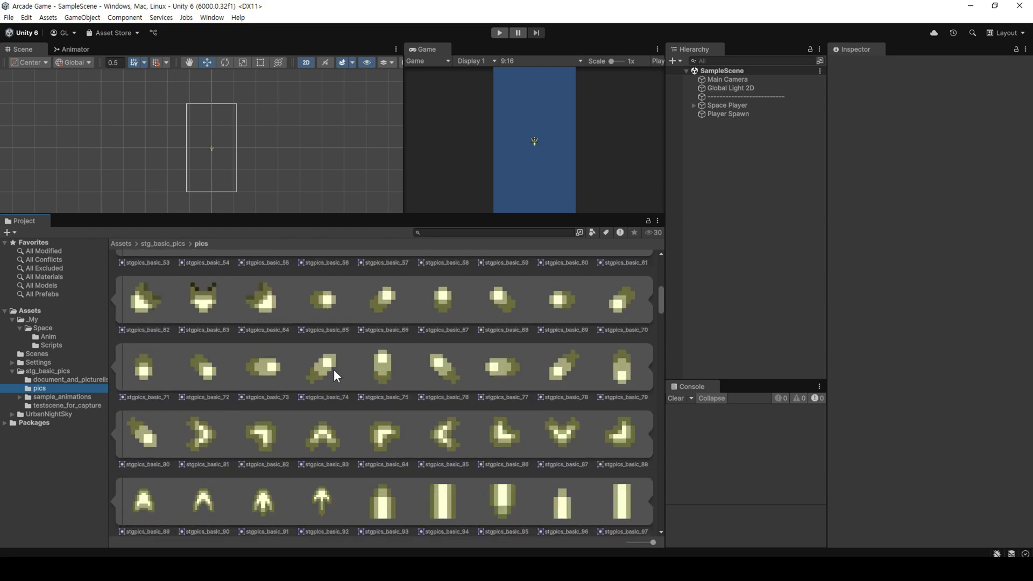
pyautogui.scroll(-3, 333, 369)
pyautogui.scroll(-3, 340, 367)
pyautogui.scroll(-1, 341, 362)
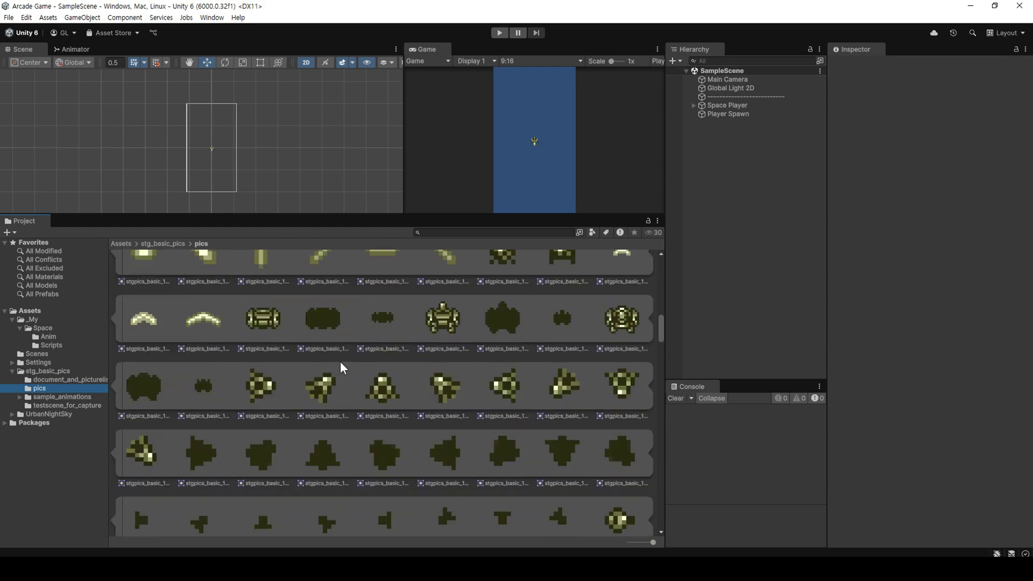
pyautogui.click(270, 323)
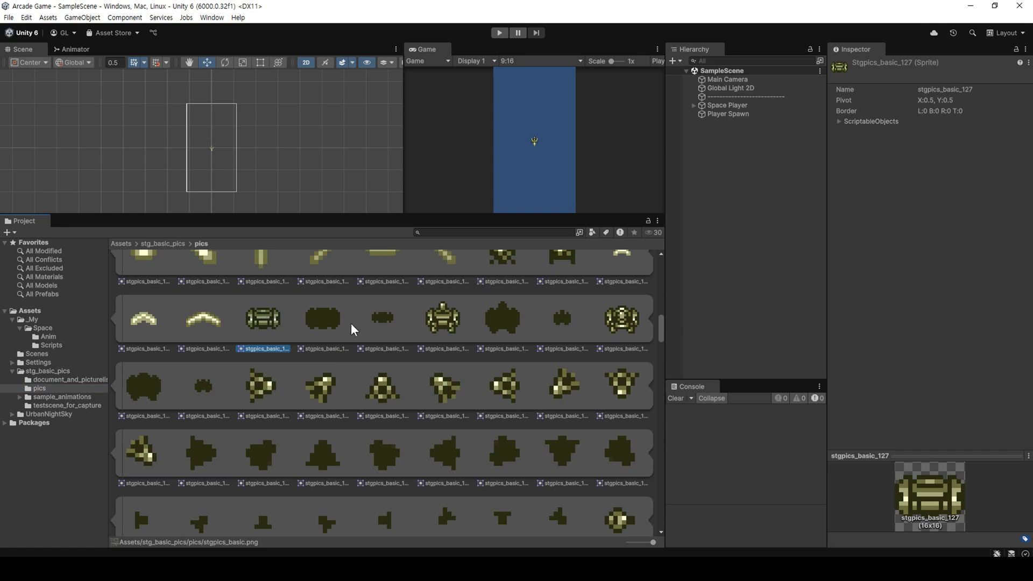
pyautogui.click(437, 330)
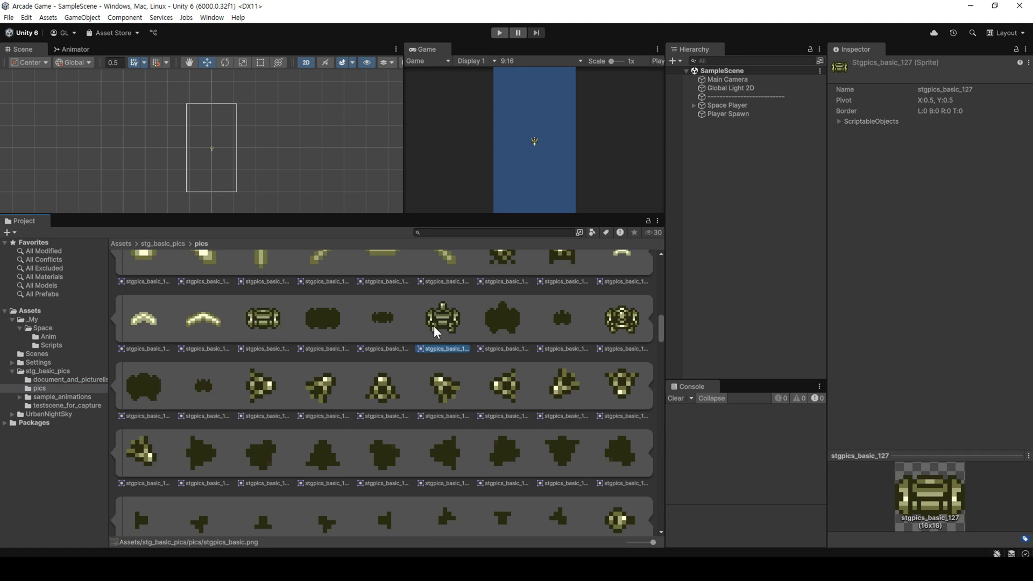
pyautogui.click(622, 330)
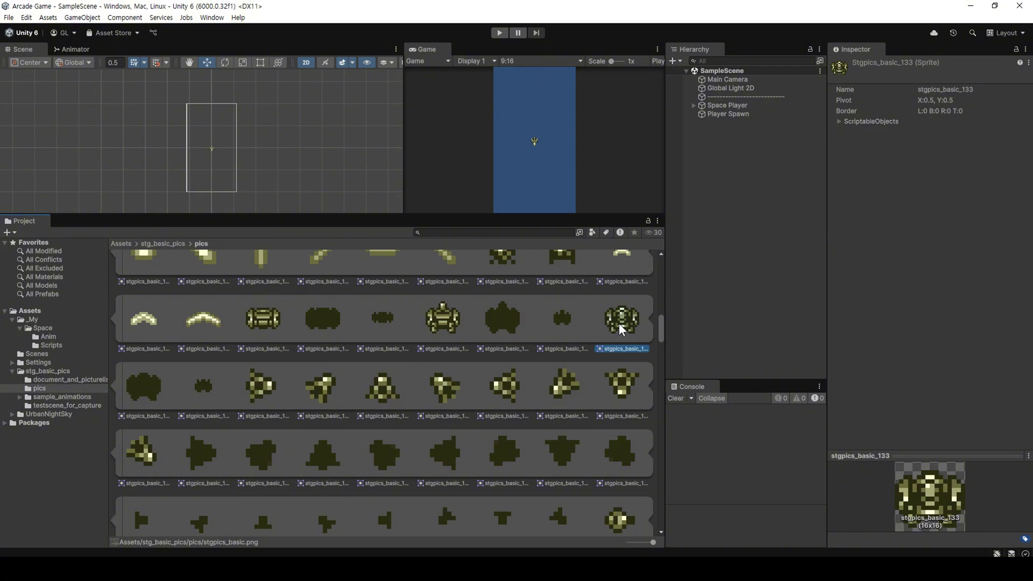
# Add sprites stgpics_basic_127, 130 and 133 to the scene.
pyautogui.moveTo(271, 330); pyautogui.dragTo(702, 194)
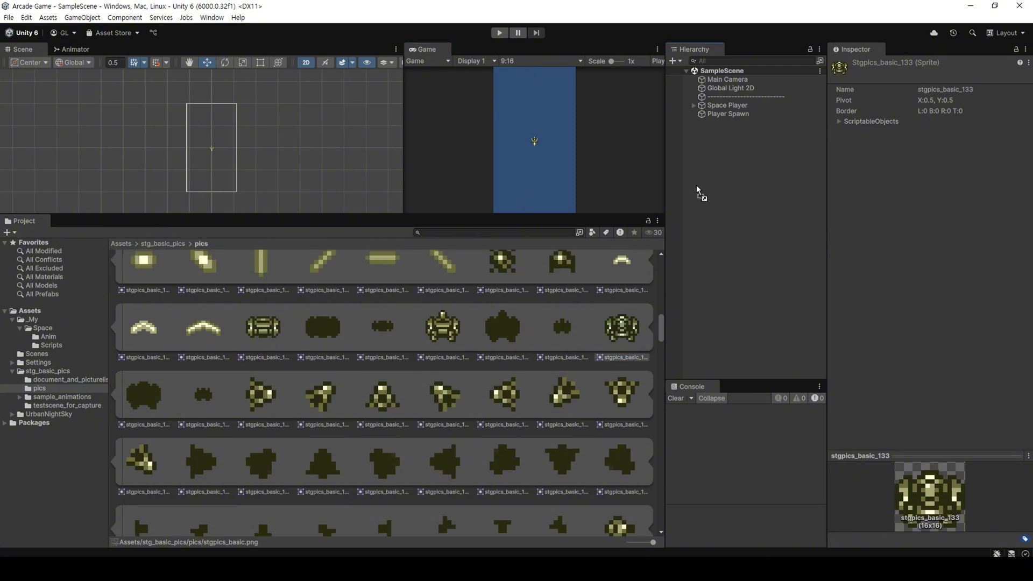
pyautogui.moveTo(437, 337); pyautogui.dragTo(759, 232)
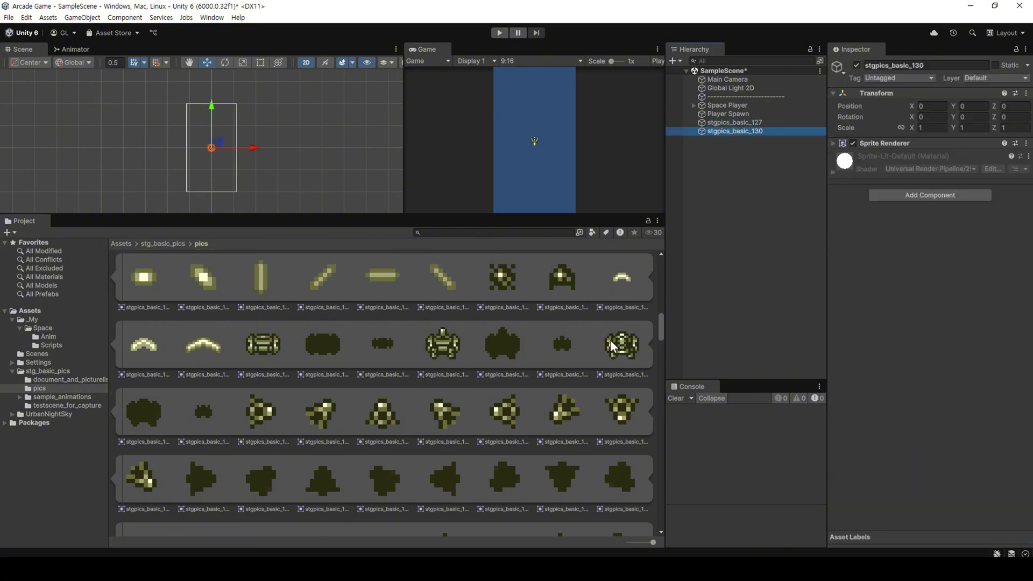
pyautogui.moveTo(619, 350); pyautogui.dragTo(738, 261)
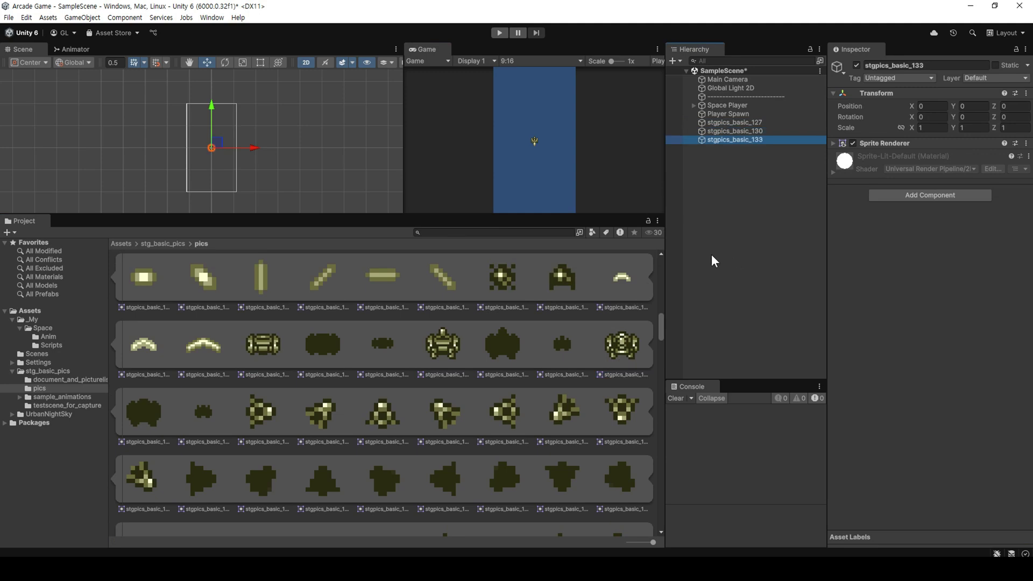
pyautogui.moveTo(468, 216); pyautogui.dragTo(470, 380)
# Arrange the three sprites side by side in a row near the top of the scene.
pyautogui.keyDown('shift'); pyautogui.click(732, 123); pyautogui.keyUp('shift')
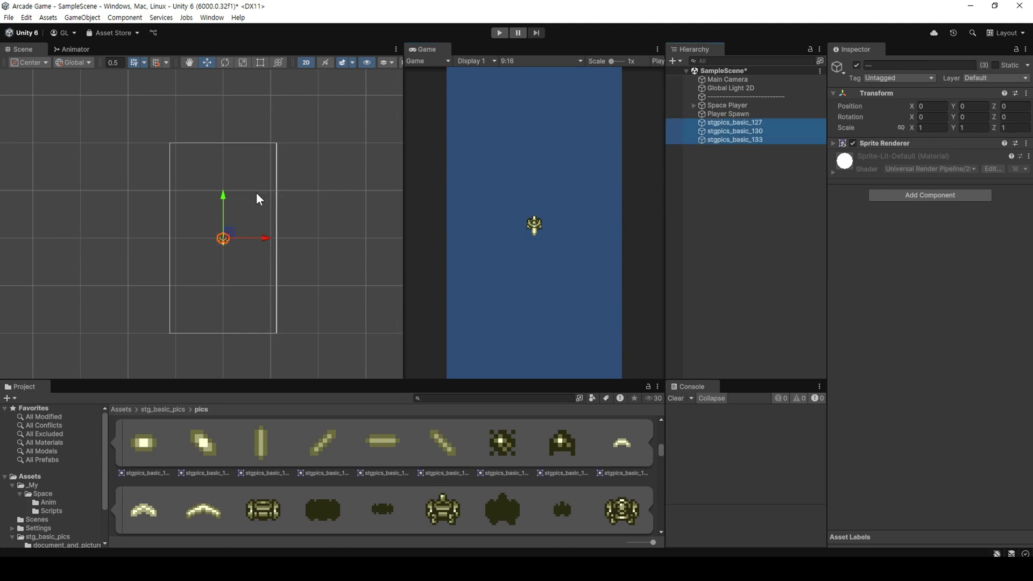
pyautogui.moveTo(224, 210); pyautogui.dragTo(226, 121)
pyautogui.scroll(5, 238, 242)
pyautogui.scroll(-3, 242, 239)
pyautogui.moveTo(242, 239)
pyautogui.mouseDown(button='middle')
pyautogui.moveTo(262, 231)
pyautogui.moveTo(256, 219)
pyautogui.mouseUp(button='middle')
pyautogui.click(235, 193)
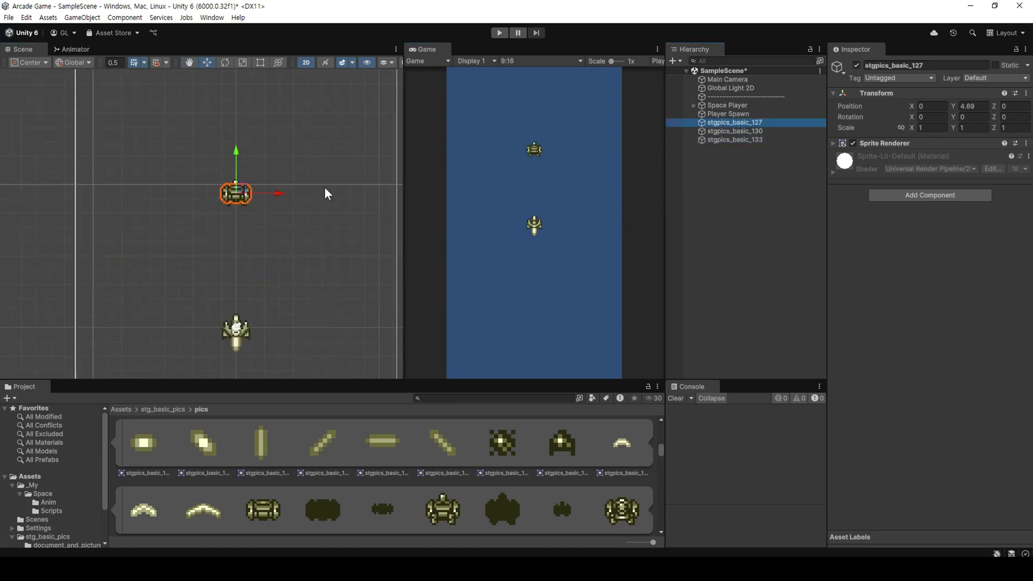
pyautogui.click(235, 193)
pyautogui.moveTo(235, 194)
pyautogui.mouseDown()
pyautogui.moveTo(195, 194)
pyautogui.moveTo(275, 194)
pyautogui.mouseUp()
pyautogui.click(735, 122)
pyautogui.keyDown('shift'); pyautogui.click(743, 141); pyautogui.keyUp('shift')
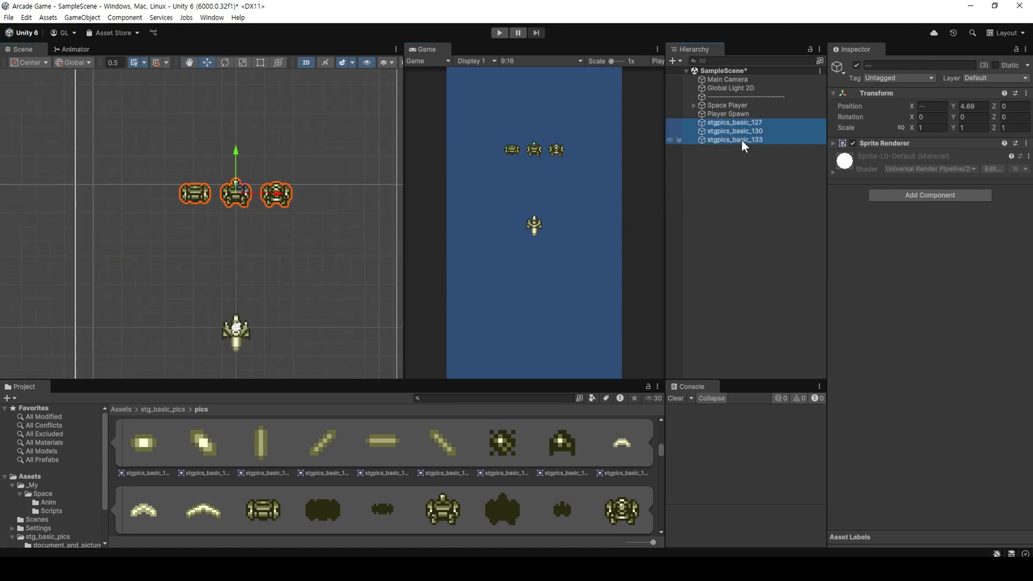
pyautogui.moveTo(239, 154)
pyautogui.mouseDown()
pyautogui.moveTo(240, 235)
pyautogui.moveTo(234, 183)
pyautogui.mouseUp()
pyautogui.scroll(-2, 234, 183)
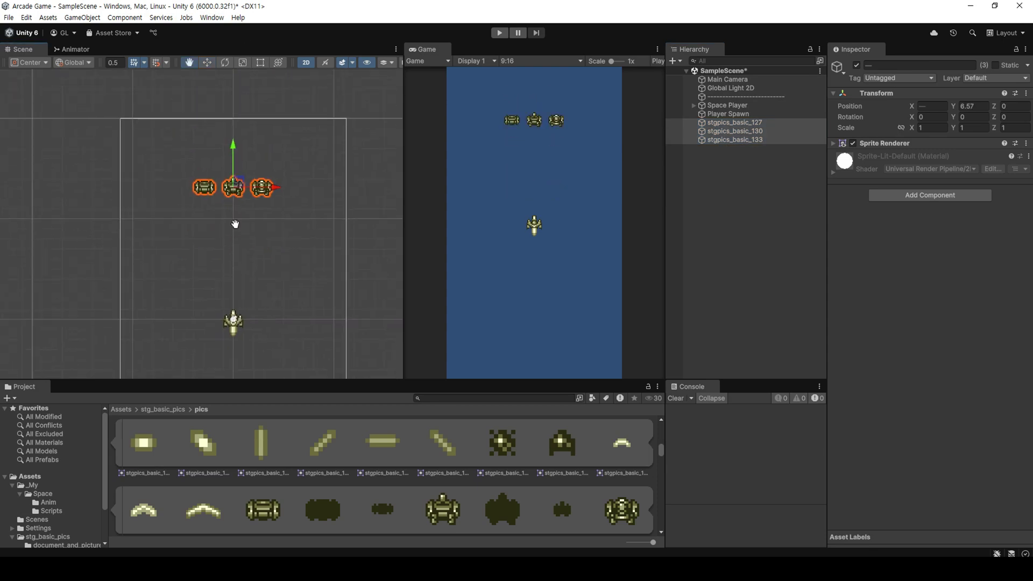
# Rename the three sprites Enemy_0, Enemy_1 and Enemy_2.
pyautogui.click(679, 124)
pyautogui.press('F2')
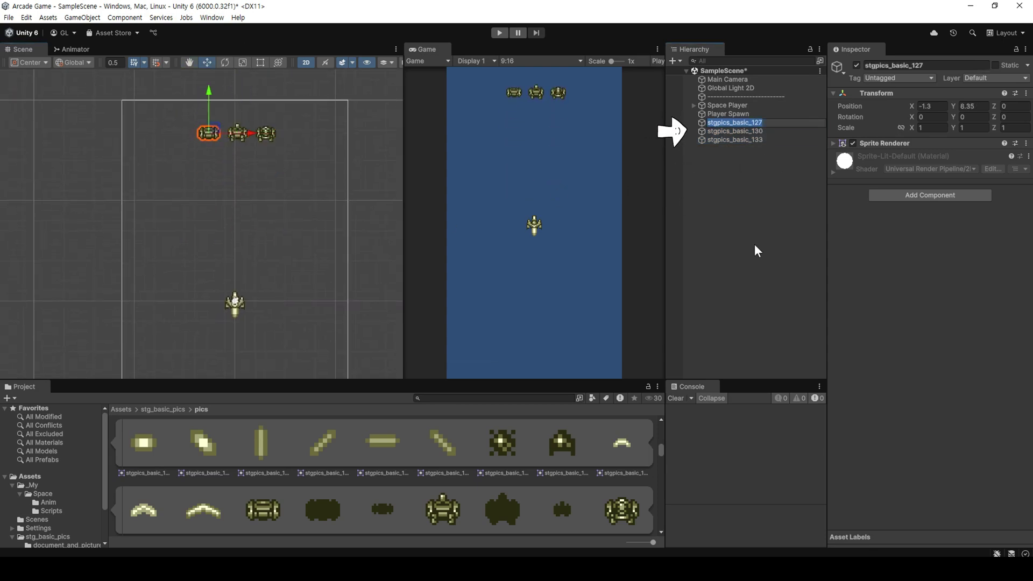
pyautogui.write('Enemy_0')
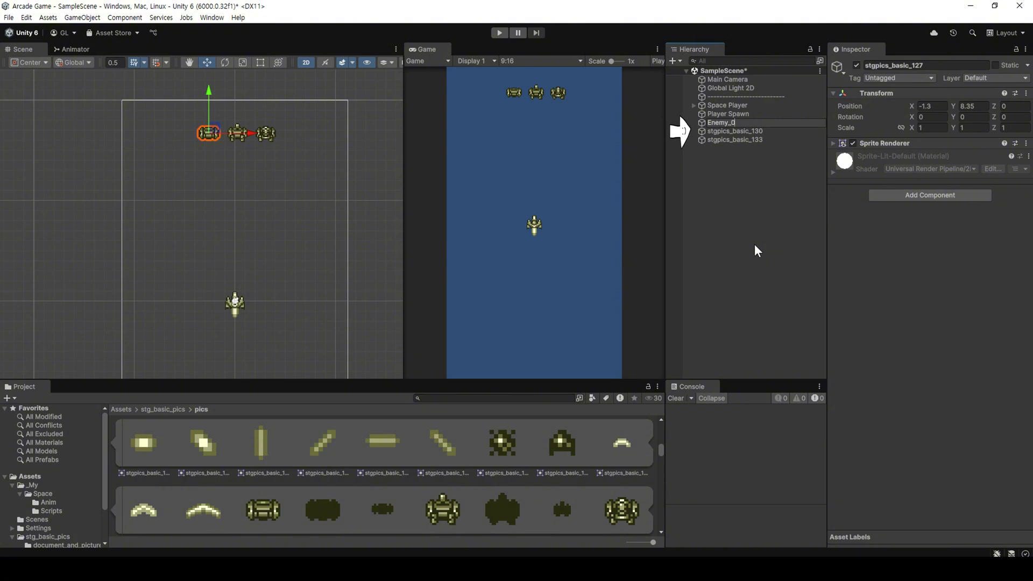
pyautogui.press('Return')
pyautogui.press('Down')
pyautogui.press('F2')
pyautogui.write('Enemy_1')
pyautogui.press('Return')
pyautogui.press('Down')
pyautogui.press('F2')
pyautogui.write('Enemy_2')
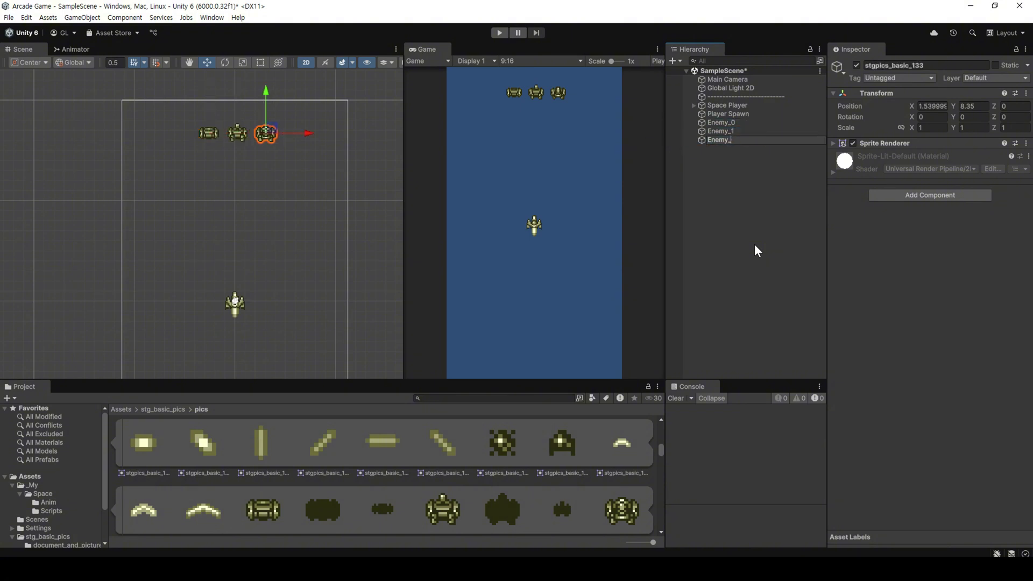
pyautogui.press('Return')
# Add a Rigidbody 2D to Enemy_0–2 with Gravity Scale 0 and Freeze Rotation Z ticked.
pyautogui.keyDown('shift'); pyautogui.click(756, 123); pyautogui.keyUp('shift')
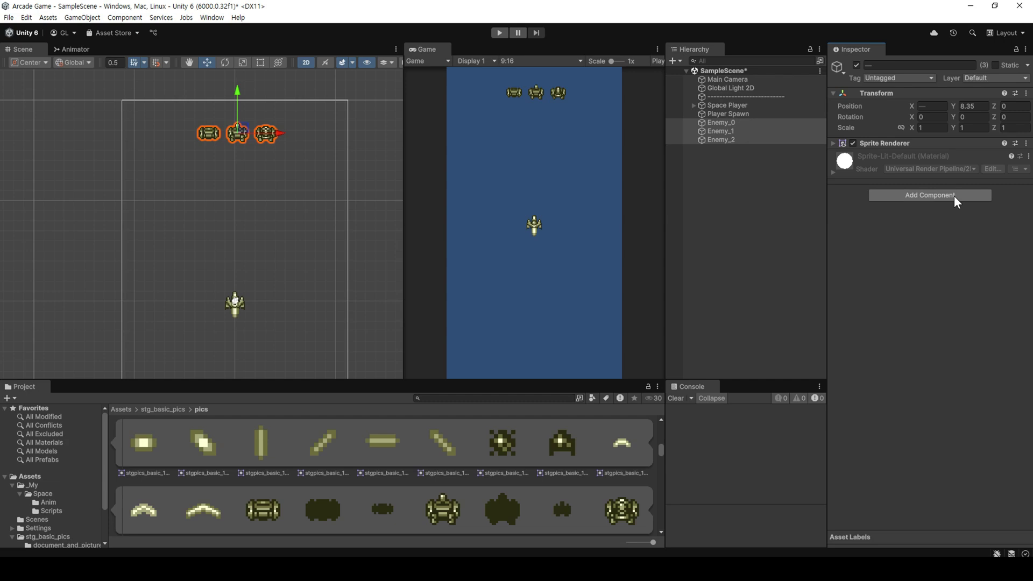
pyautogui.click(954, 198)
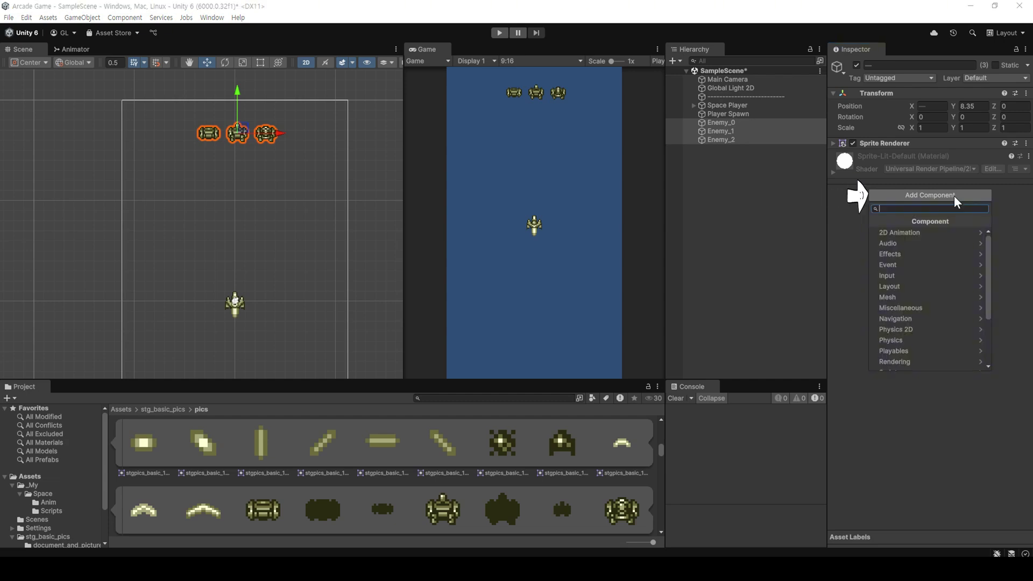
pyautogui.write('rig')
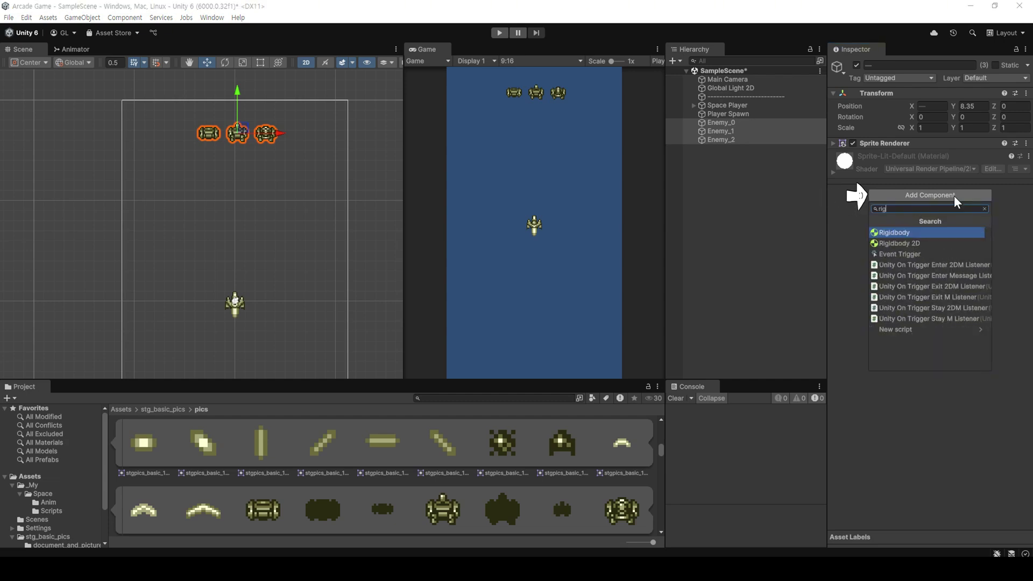
pyautogui.click(925, 247)
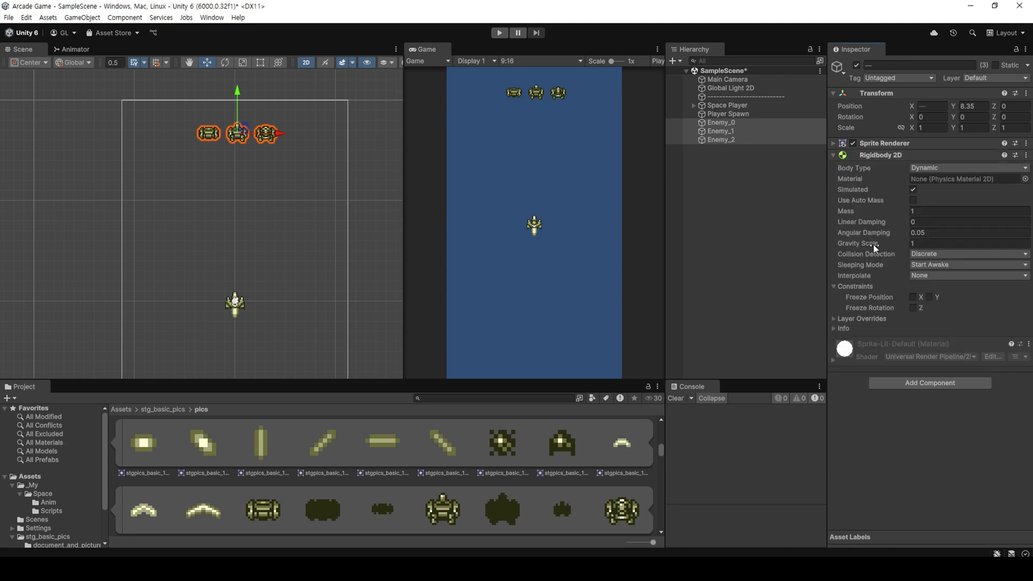
pyautogui.click(914, 244)
pyautogui.write('0')
pyautogui.click(914, 308)
pyautogui.click(723, 140)
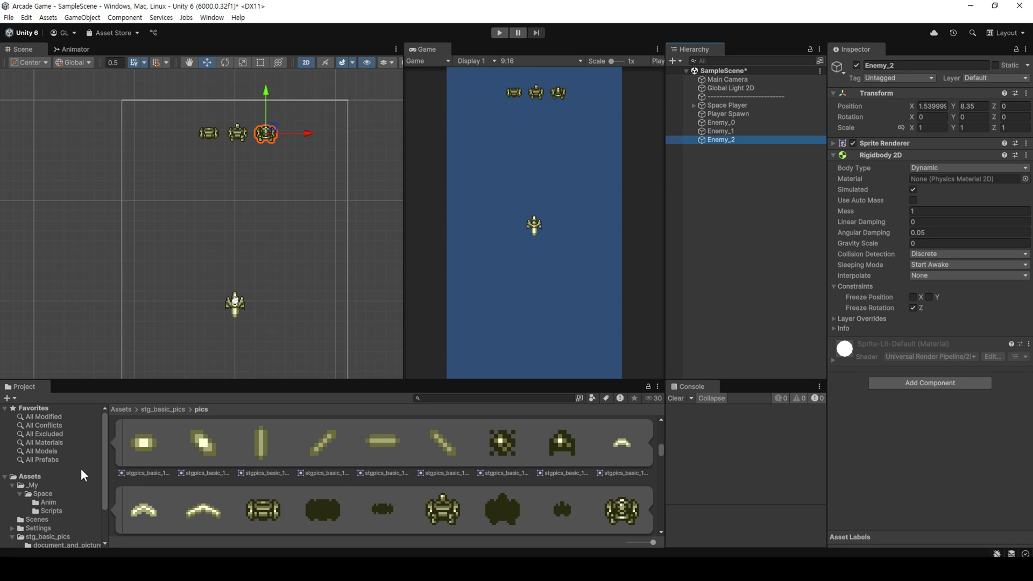
# Create a MonoBehaviour script named Enemy in the Scripts folder.
pyautogui.click(60, 511)
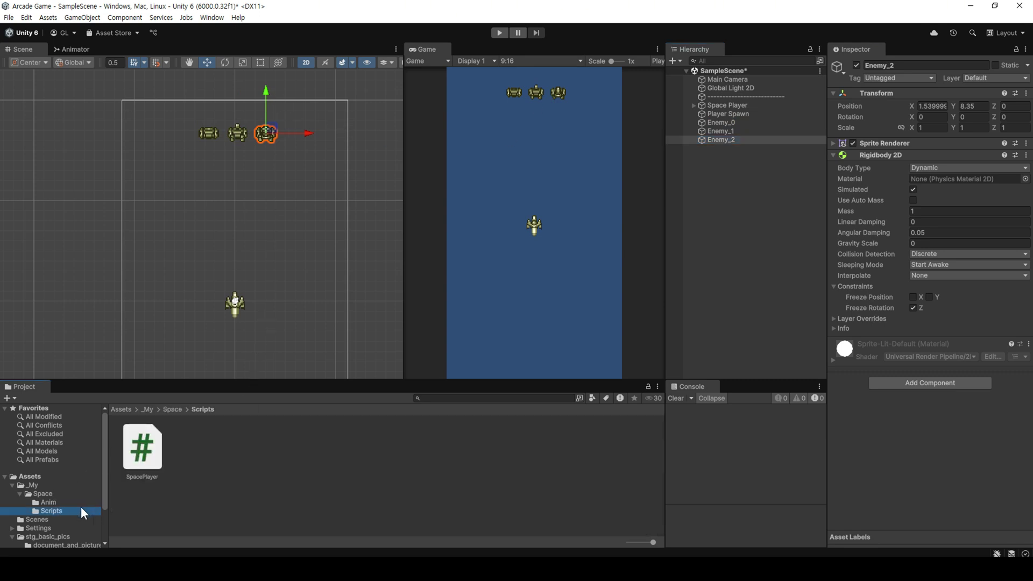
pyautogui.rightClick(247, 434)
pyautogui.moveTo(322, 139)
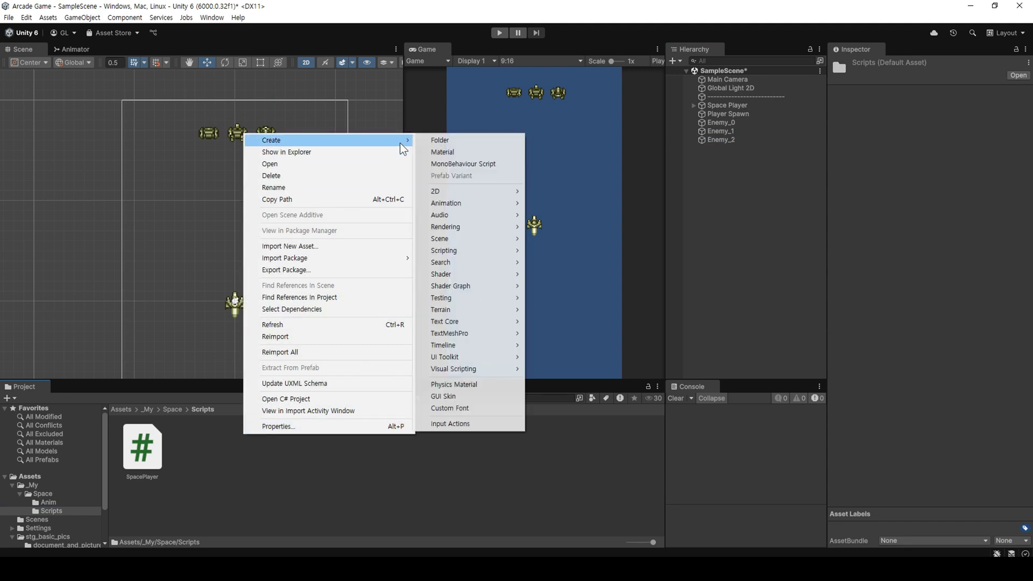
pyautogui.moveTo(505, 251)
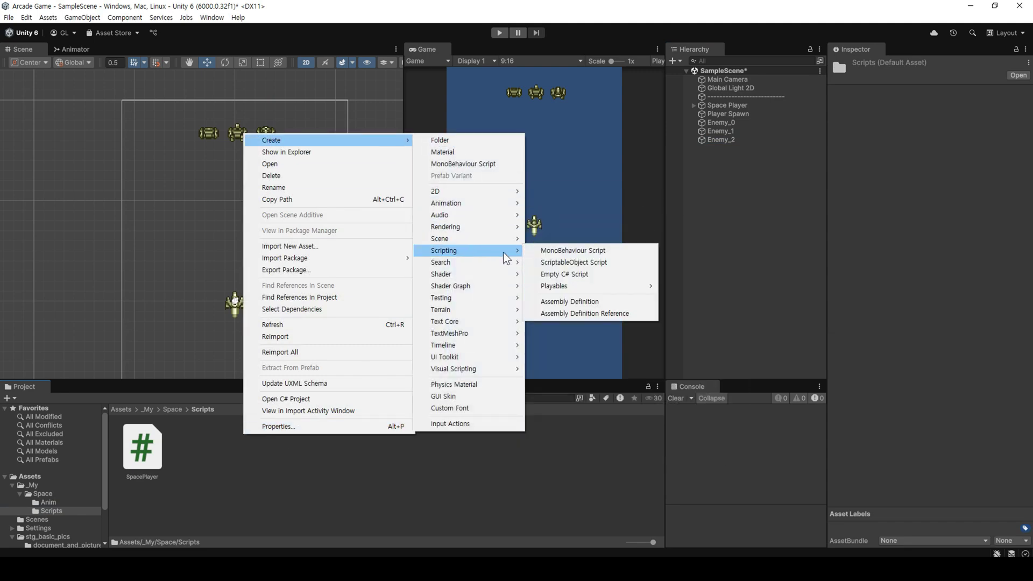
pyautogui.click(616, 257)
pyautogui.write('Enemy')
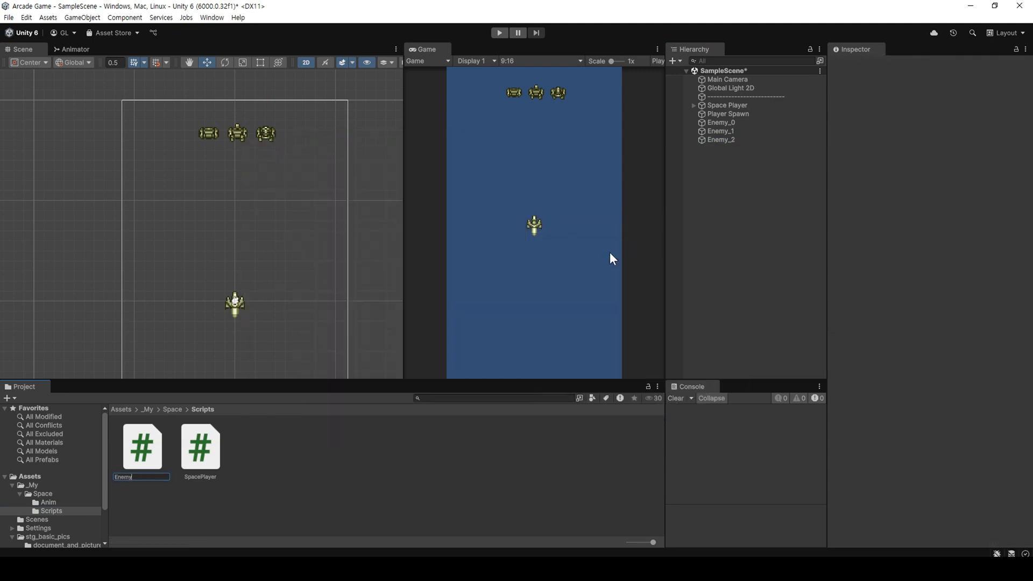
pyautogui.press('Return')
# Attach the Enemy script to Enemy_0, Enemy_1 and Enemy_2.
pyautogui.click(728, 122)
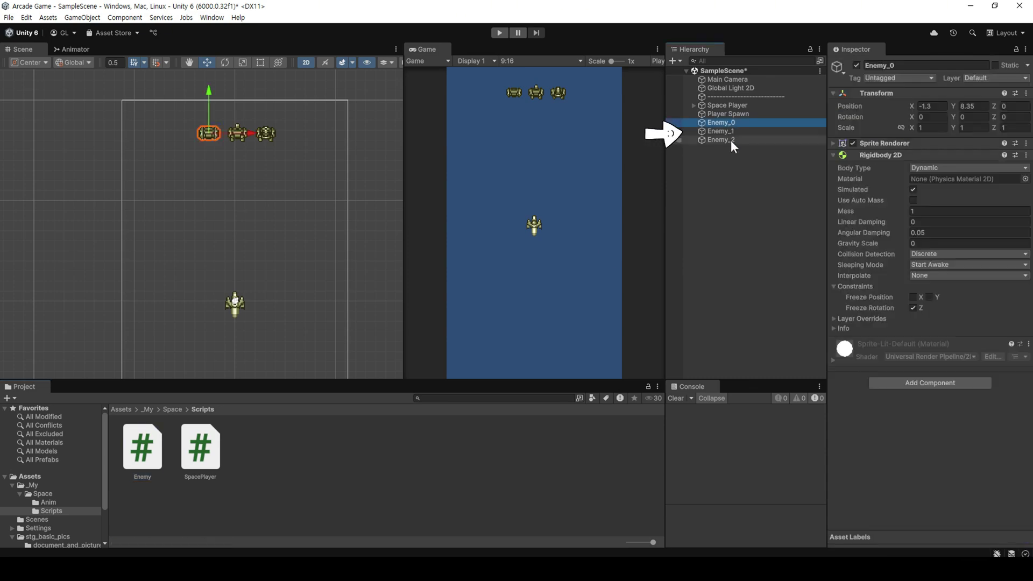
pyautogui.keyDown('shift'); pyautogui.click(730, 140); pyautogui.keyUp('shift')
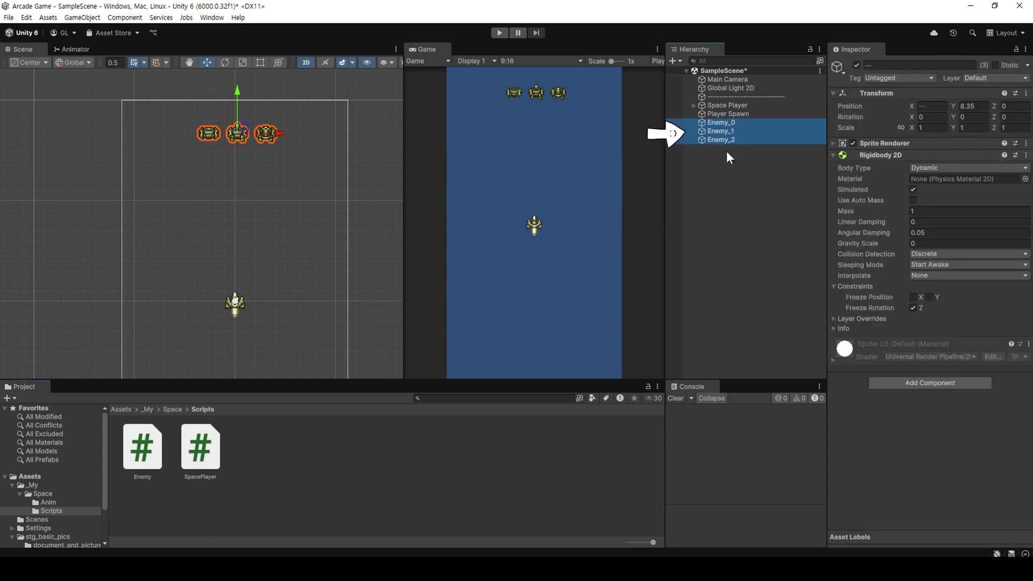
pyautogui.moveTo(158, 457); pyautogui.dragTo(890, 334)
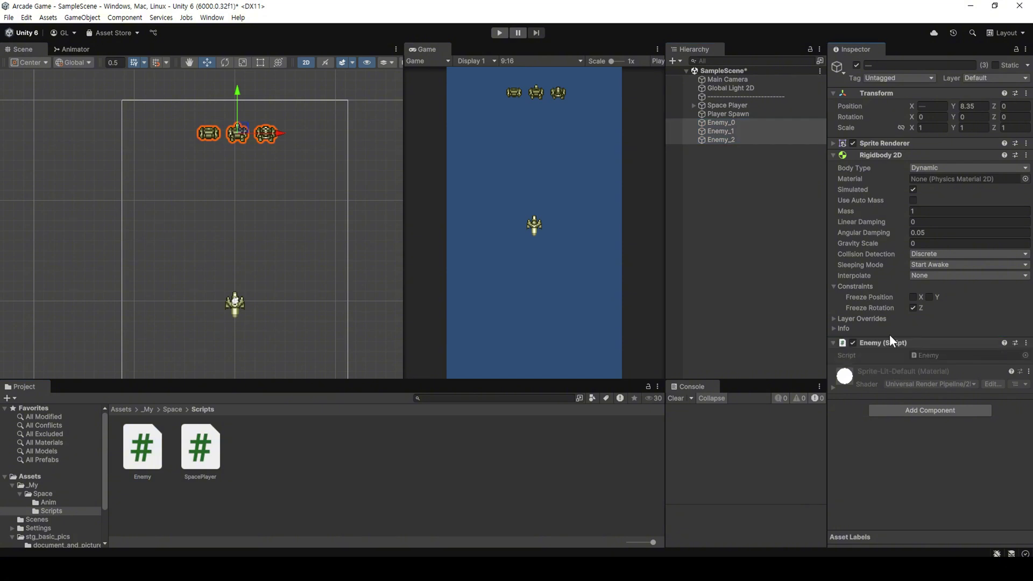
pyautogui.click(832, 155)
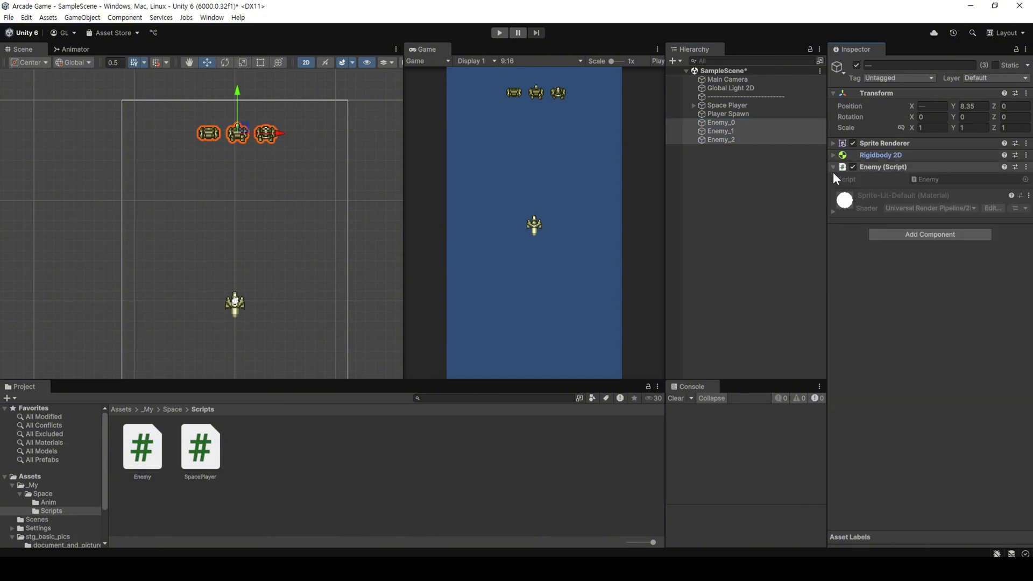
# Open Enemy.cs and declare the field 'new Rigidbody2D rigidbody2D;'.
pyautogui.doubleClick(921, 179)
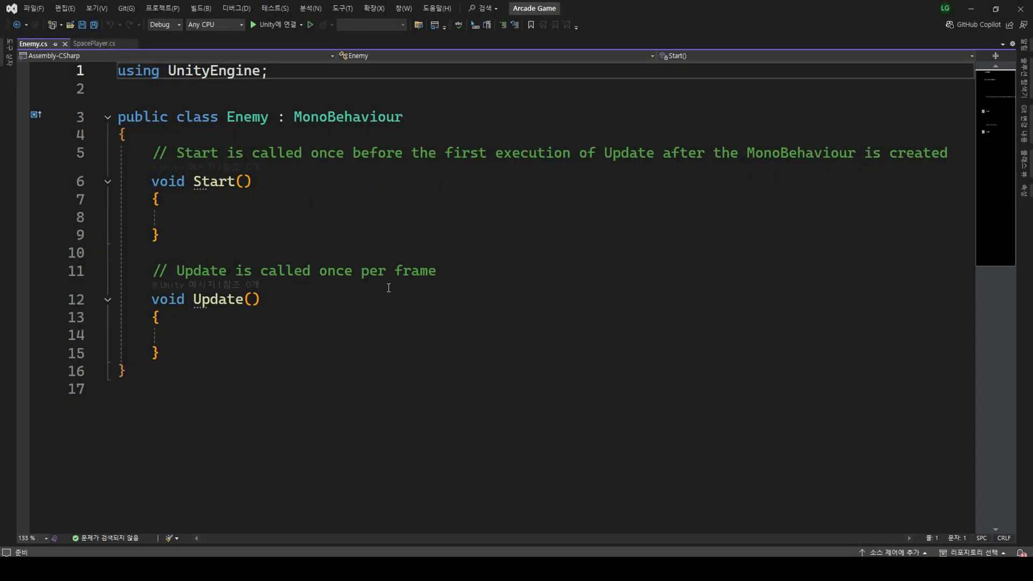
pyautogui.click(561, 129)
pyautogui.press('Return')
pyautogui.press('Return')
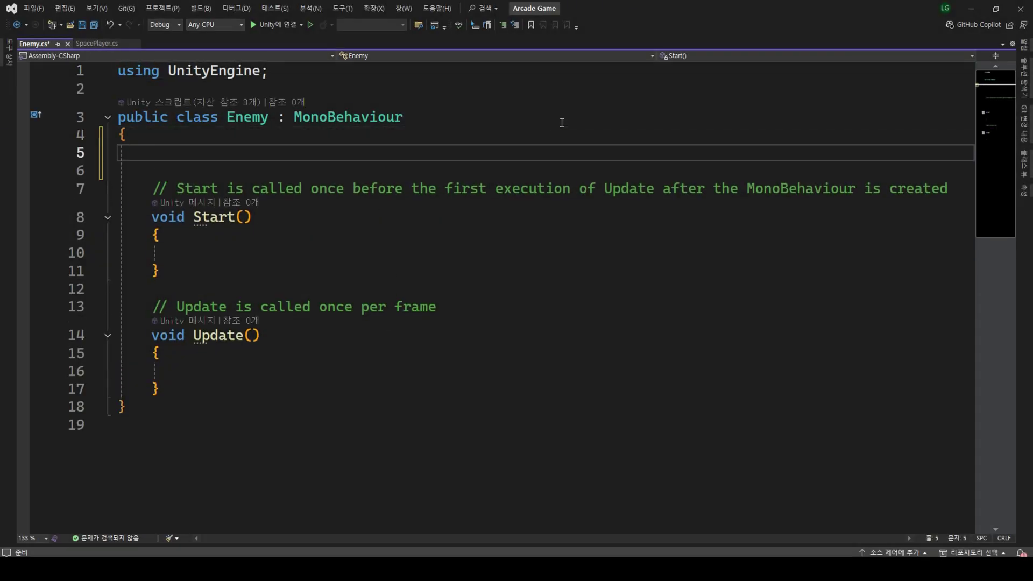
pyautogui.press('Up')
pyautogui.write('Rig')
pyautogui.press('Down')
pyautogui.press('space')
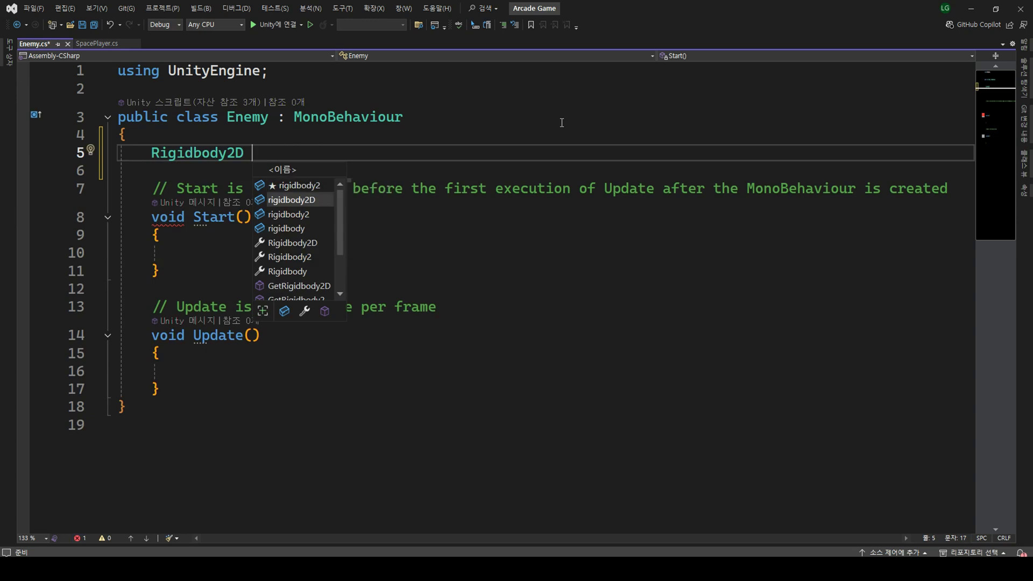
pyautogui.press('Tab')
pyautogui.press('Home')
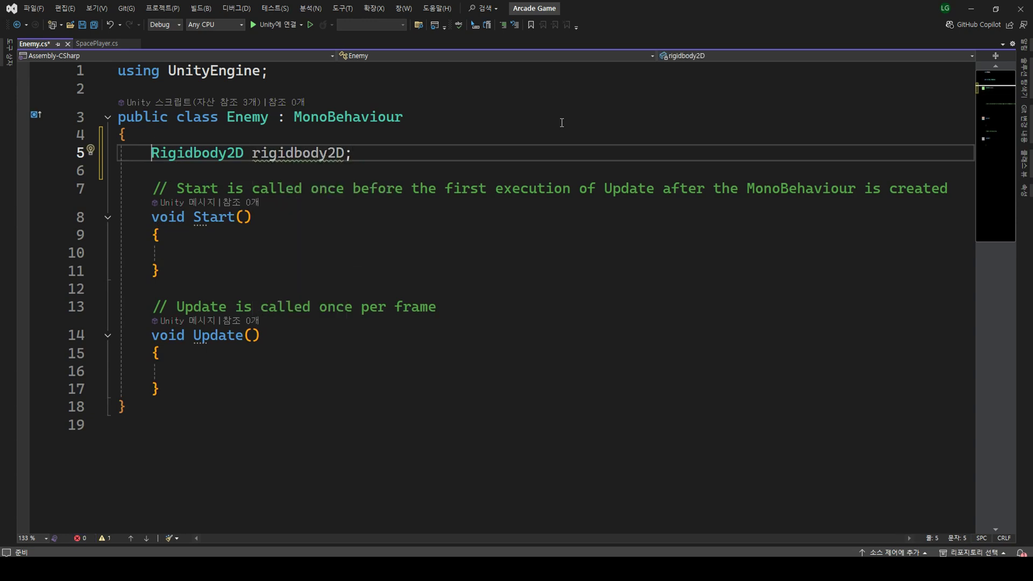
pyautogui.write('new')
pyautogui.press('End')
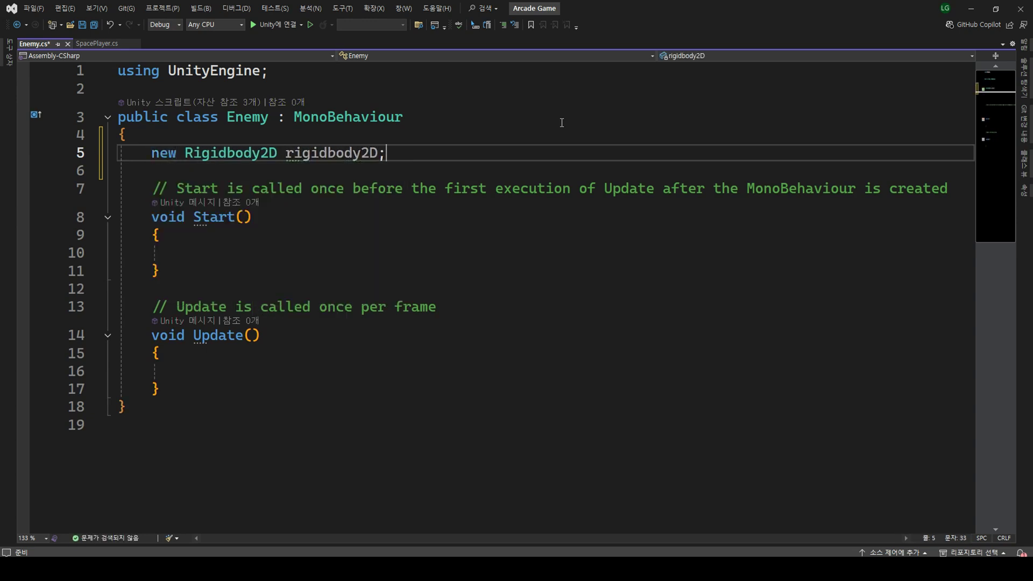
# Add the field '[SerializeField] float moveSpeed = 10;'.
pyautogui.press('Return')
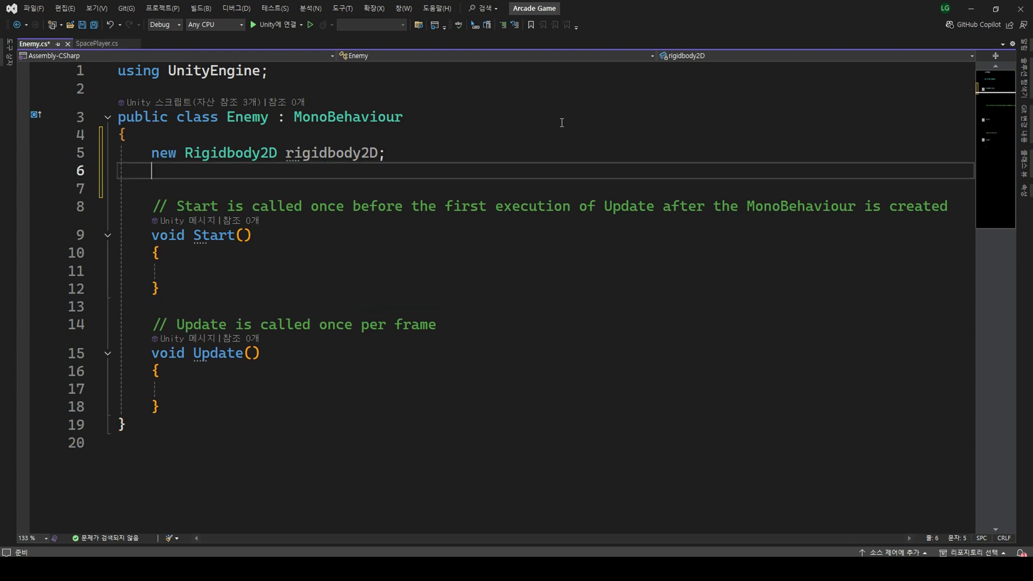
pyautogui.write('fl')
pyautogui.press('Tab')
pyautogui.write('mov')
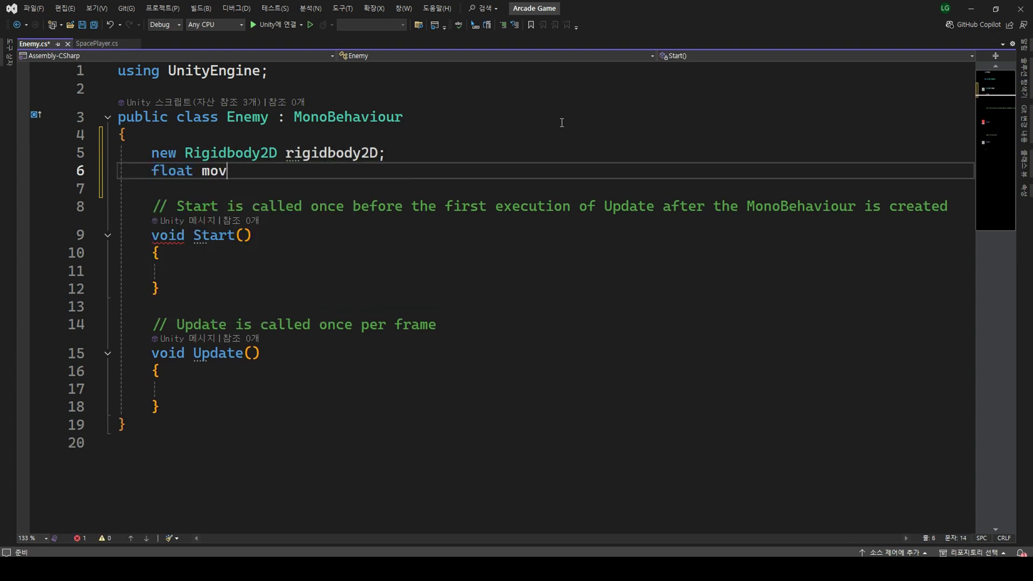
pyautogui.write('eSpeed')
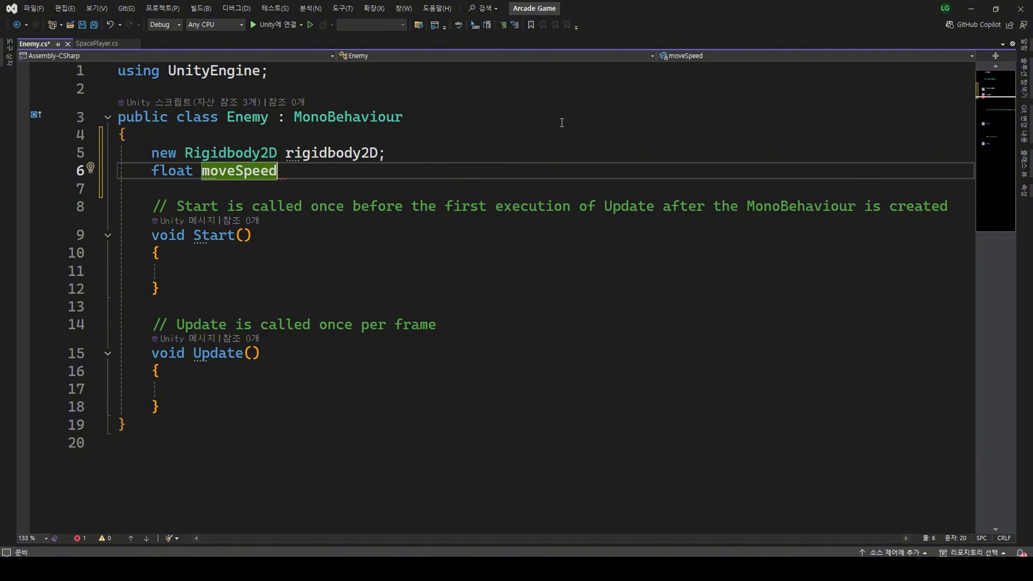
pyautogui.write(' = 10;')
pyautogui.press('Left')
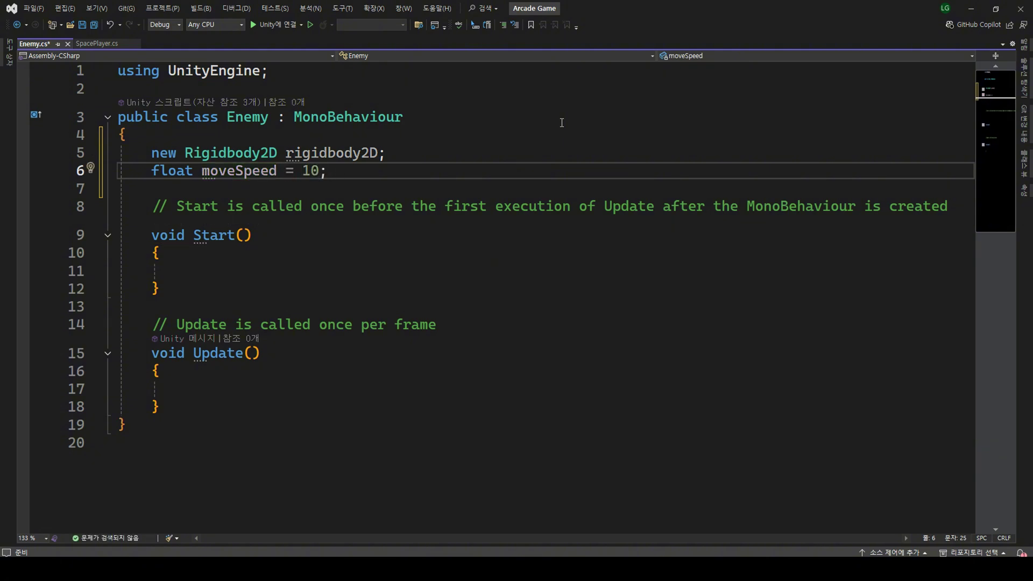
pyautogui.press('Home')
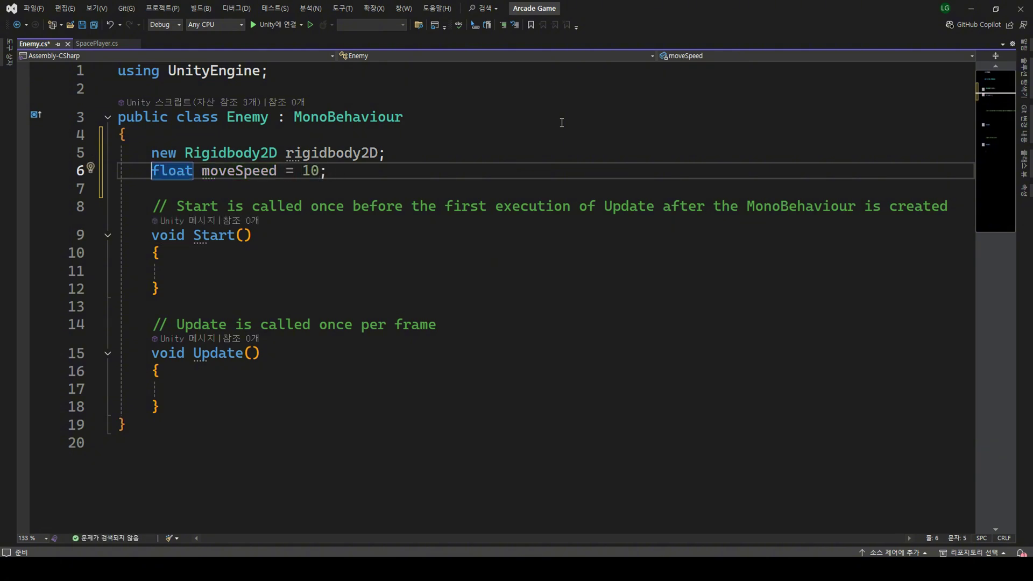
pyautogui.write('[')
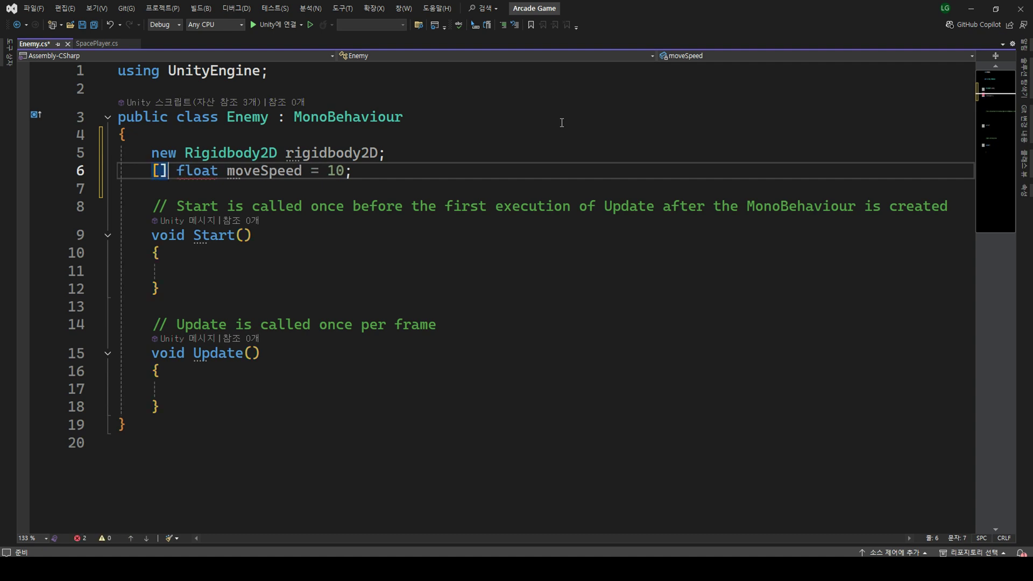
pyautogui.write('ser')
pyautogui.press('Tab')
pyautogui.press('End')
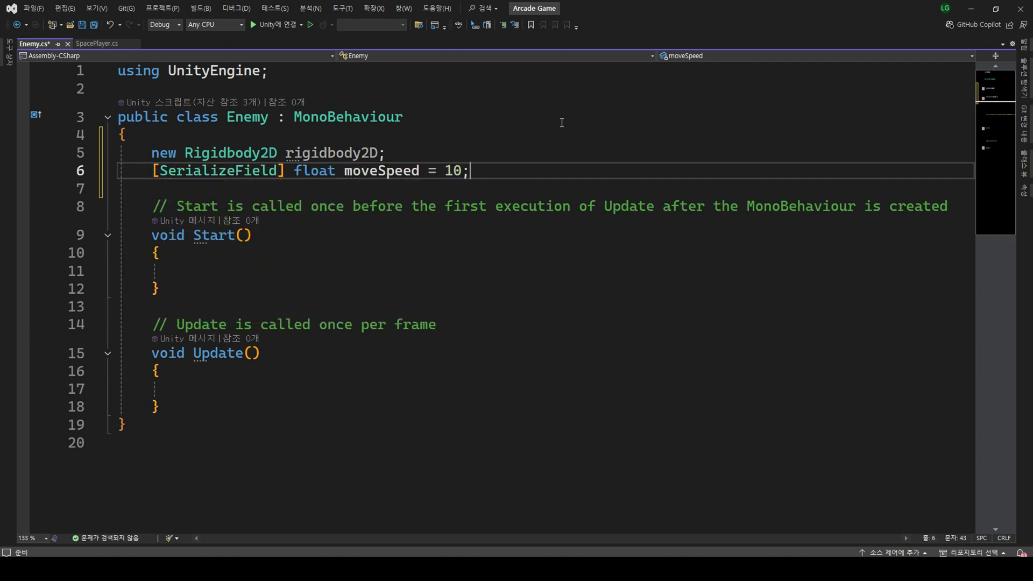
# In Start(), assign rigidbody2D = GetComponent<Rigidbody2D>();.
pyautogui.press('Down')
pyautogui.press('Down')
pyautogui.press('Down')
pyautogui.press('Down')
pyautogui.write('rig')
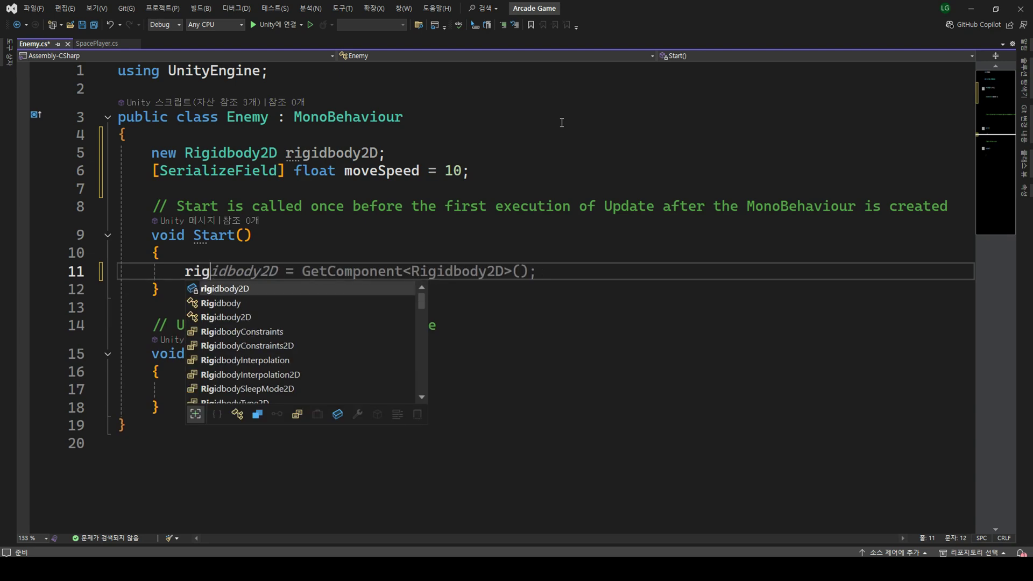
pyautogui.press('Tab')
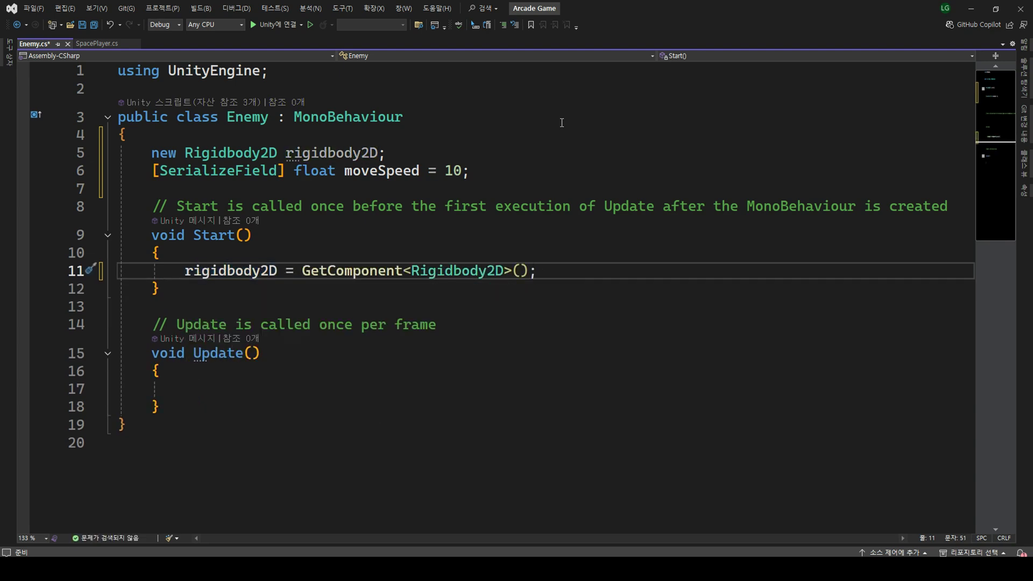
pyautogui.scroll(-3, 427, 242)
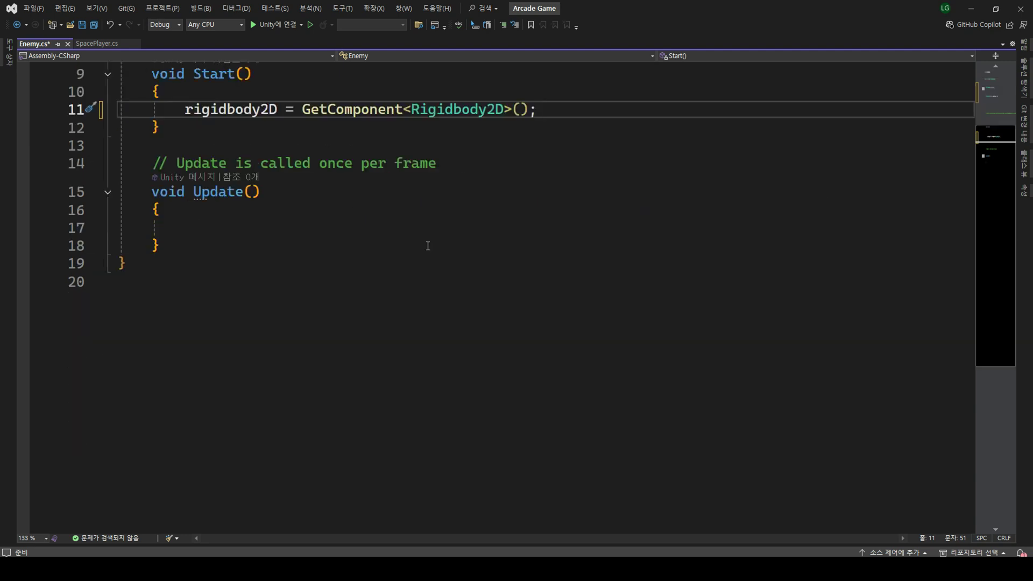
pyautogui.click(411, 251)
# Add a private EnemyMove() method setting rigidbody2D.linearVelocity = moveSpeed.
pyautogui.press('Return')
pyautogui.press('Return')
pyautogui.write('private void Ene')
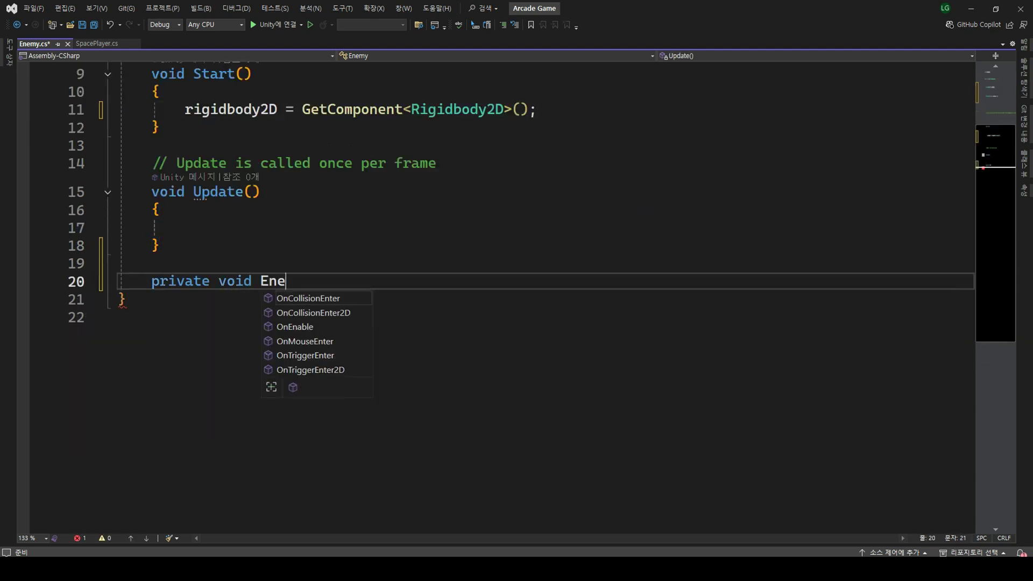
pyautogui.write('myMove()')
pyautogui.press('Return')
pyautogui.write('{')
pyautogui.press('Return')
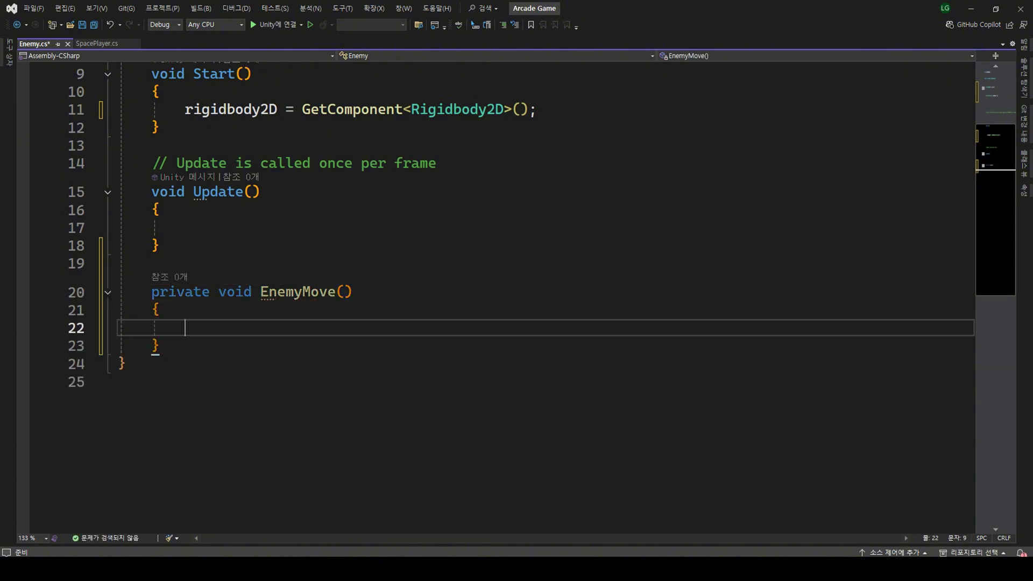
pyautogui.write('ri')
pyautogui.press('Tab')
pyautogui.write('.li')
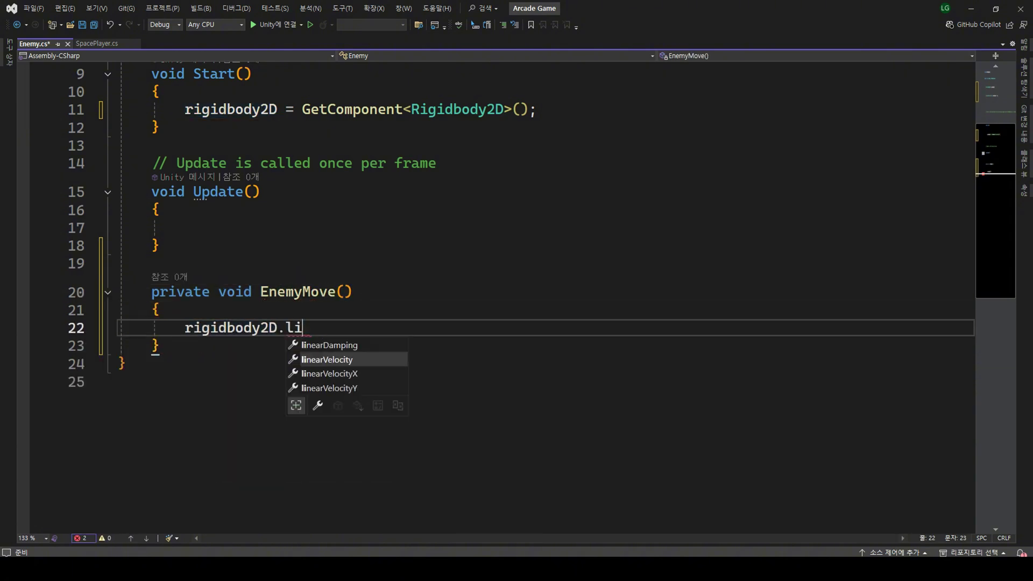
pyautogui.press('Tab')
pyautogui.write('= move')
pyautogui.press('Tab')
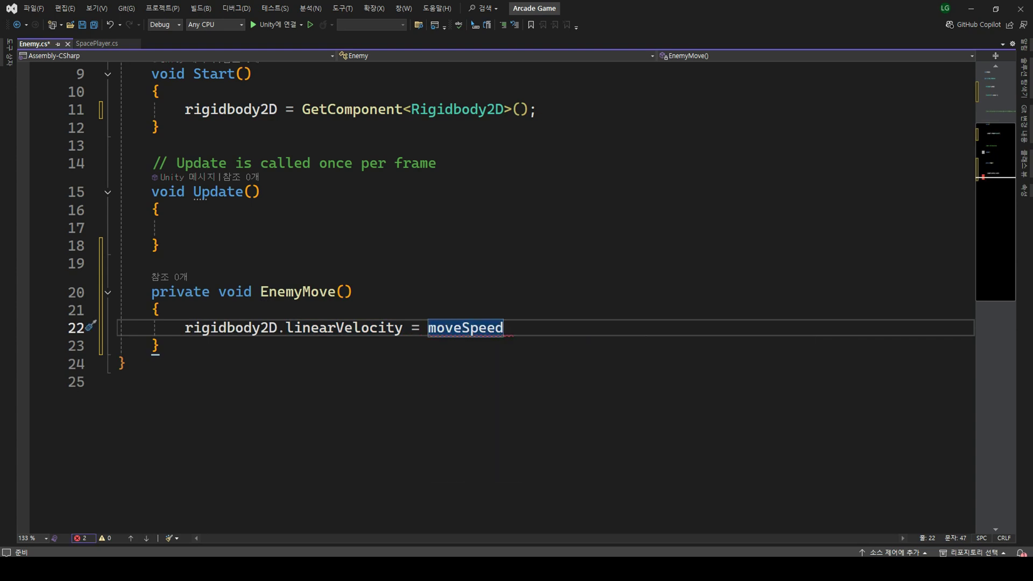
pyautogui.write(';')
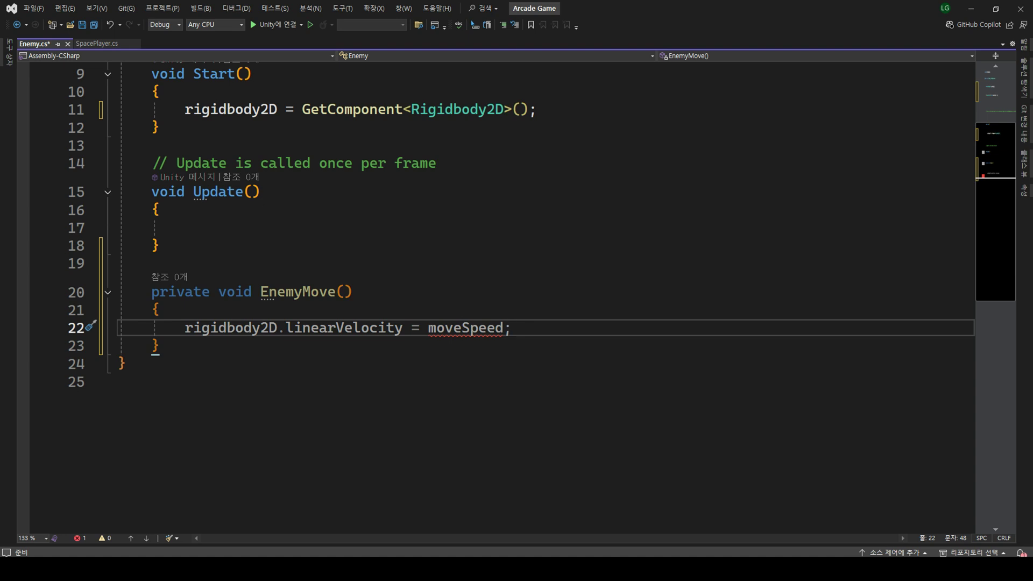
# Give EnemyMove a Vector2 direction parameter and multiply moveSpeed by direction.
pyautogui.click(343, 291)
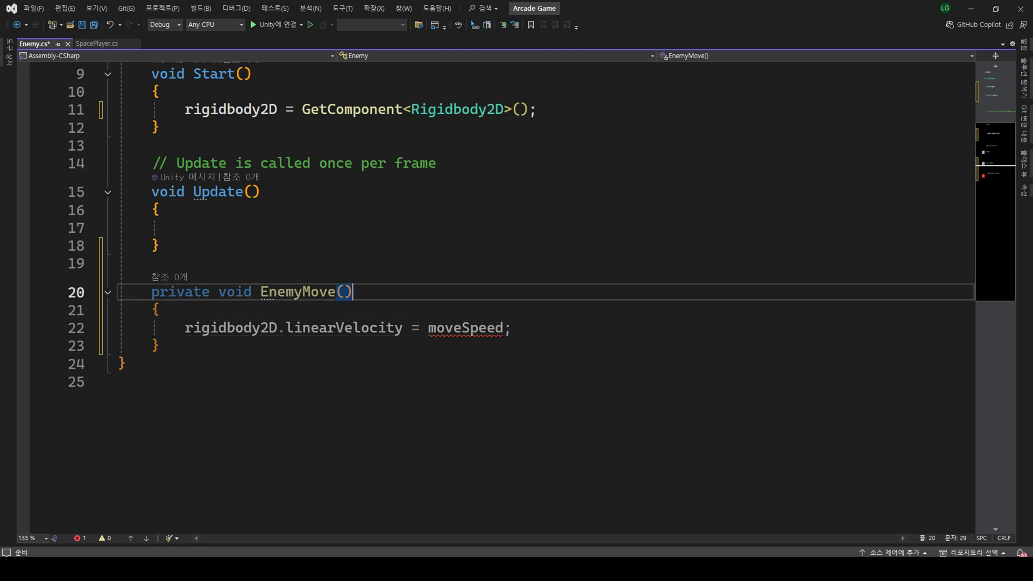
pyautogui.write('V')
pyautogui.press('Tab')
pyautogui.write('dire')
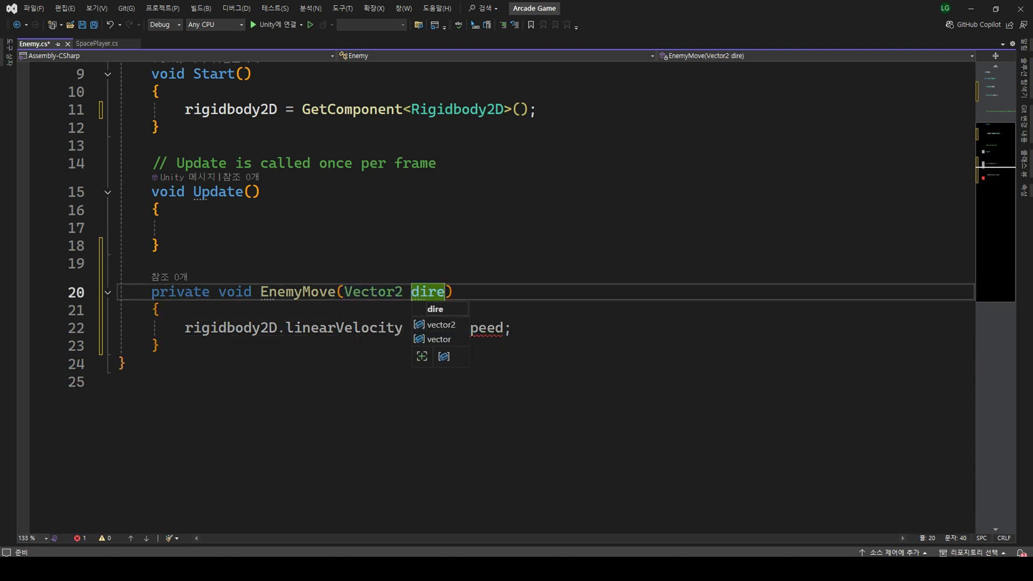
pyautogui.write('ction')
pyautogui.press('Escape')
pyautogui.moveTo(428, 327); pyautogui.dragTo(495, 327)
pyautogui.press('Right')
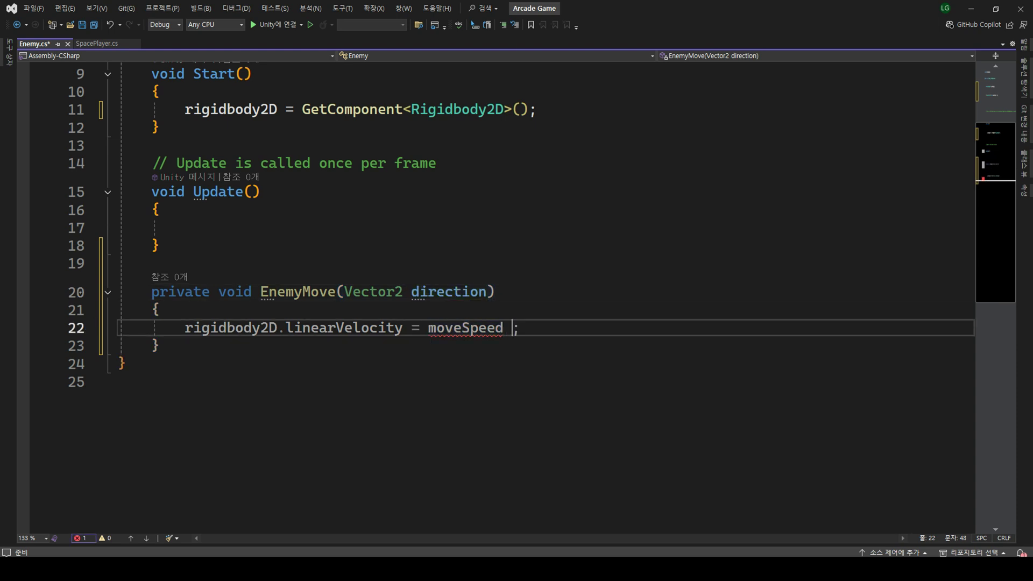
pyautogui.write('* di')
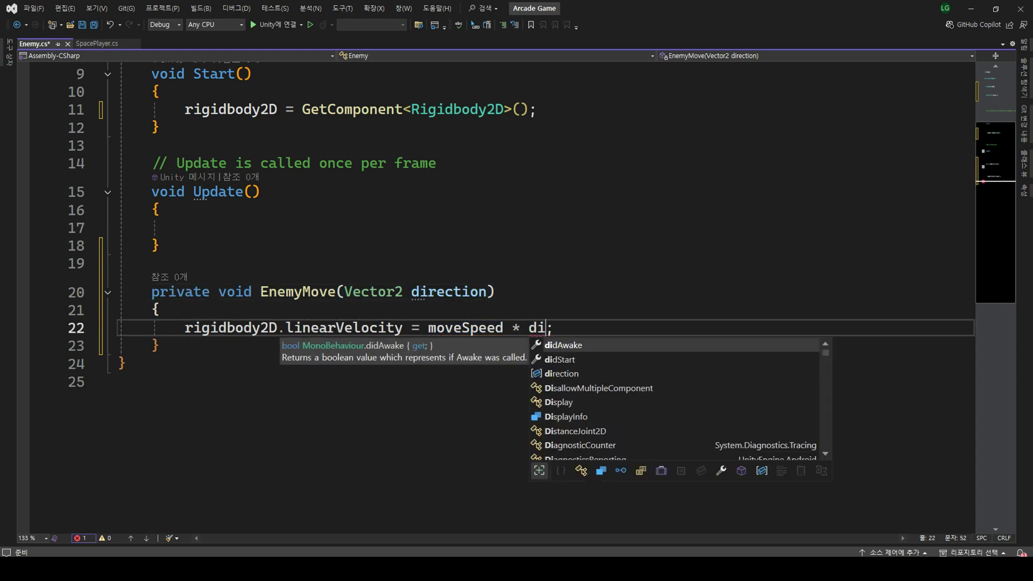
pyautogui.write('r')
pyautogui.press('Tab')
pyautogui.press('End')
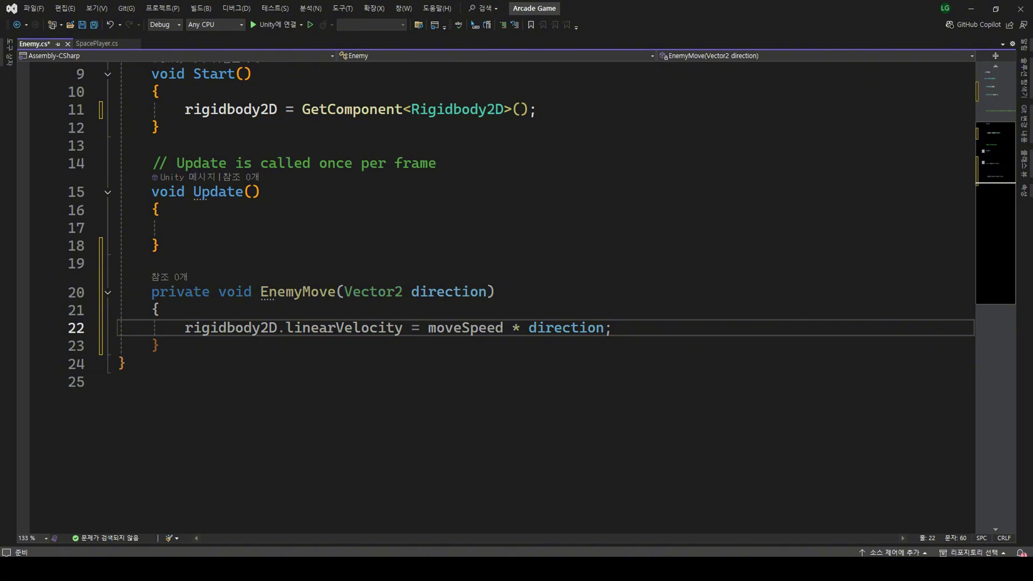
# Call EnemyMove(Vector2.down) inside Update.
pyautogui.press('Up')
pyautogui.press('Up')
pyautogui.press('Up')
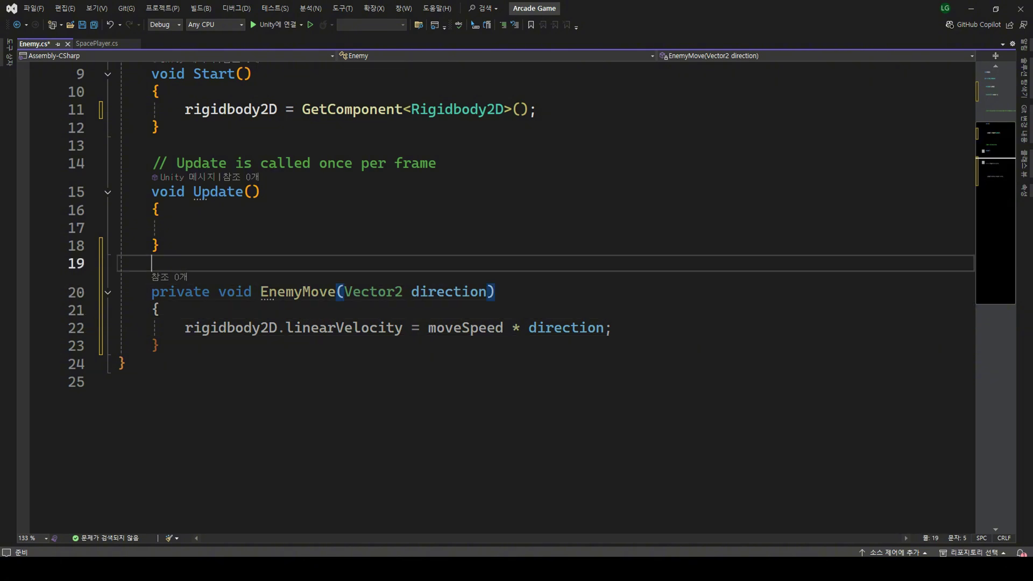
pyautogui.press('Up')
pyautogui.press('Up')
pyautogui.write('Ene')
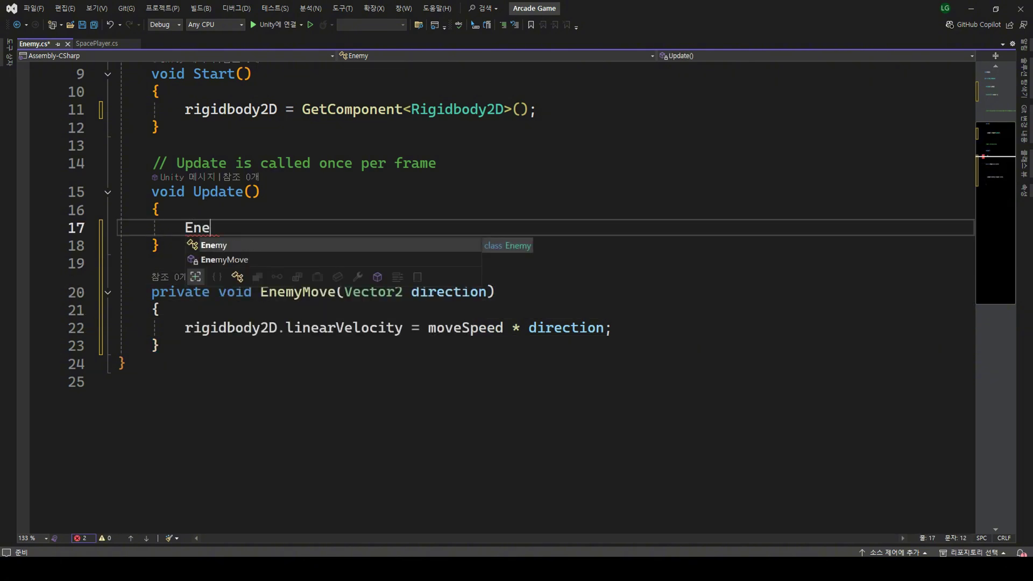
pyautogui.press('Down')
pyautogui.press('Tab')
pyautogui.write('();')
pyautogui.click(269, 227)
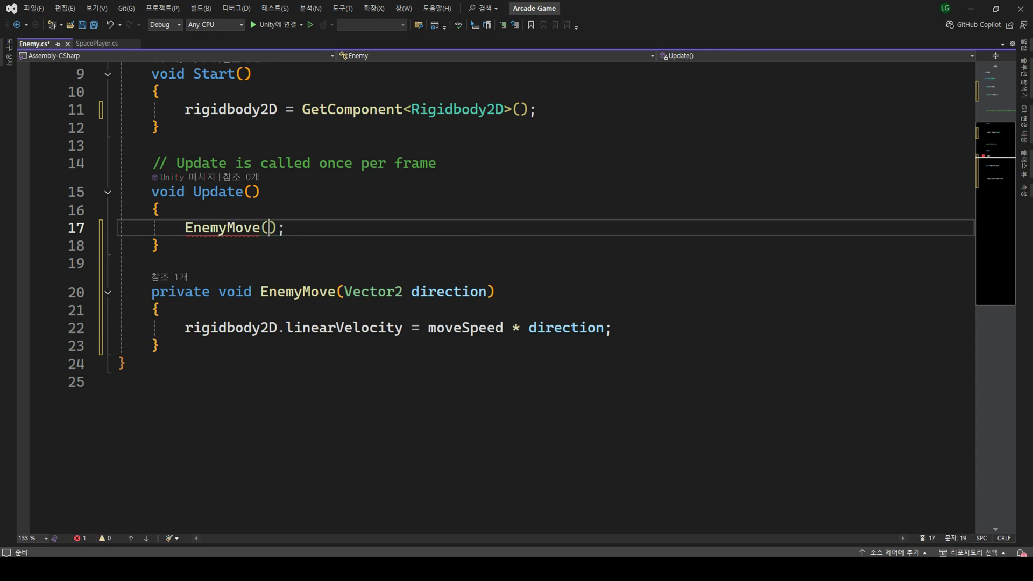
pyautogui.write('Ve')
pyautogui.press('Tab')
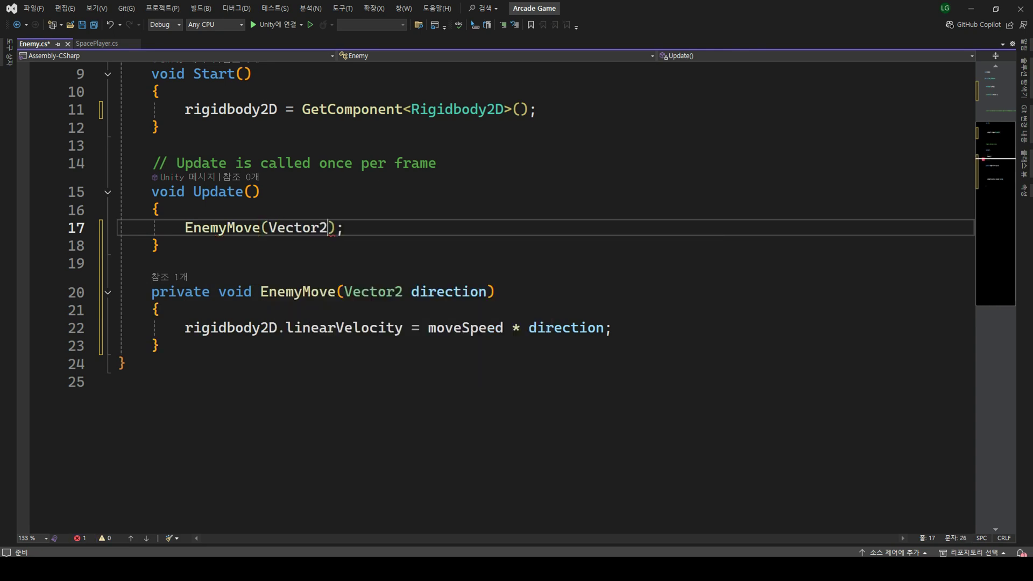
pyautogui.write('.')
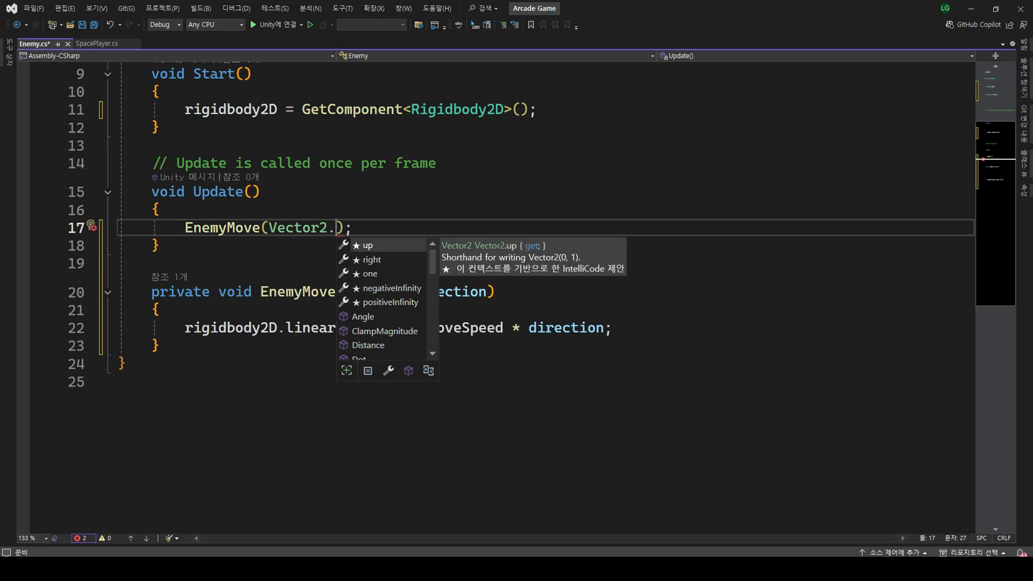
pyautogui.write('dow')
pyautogui.press('Tab')
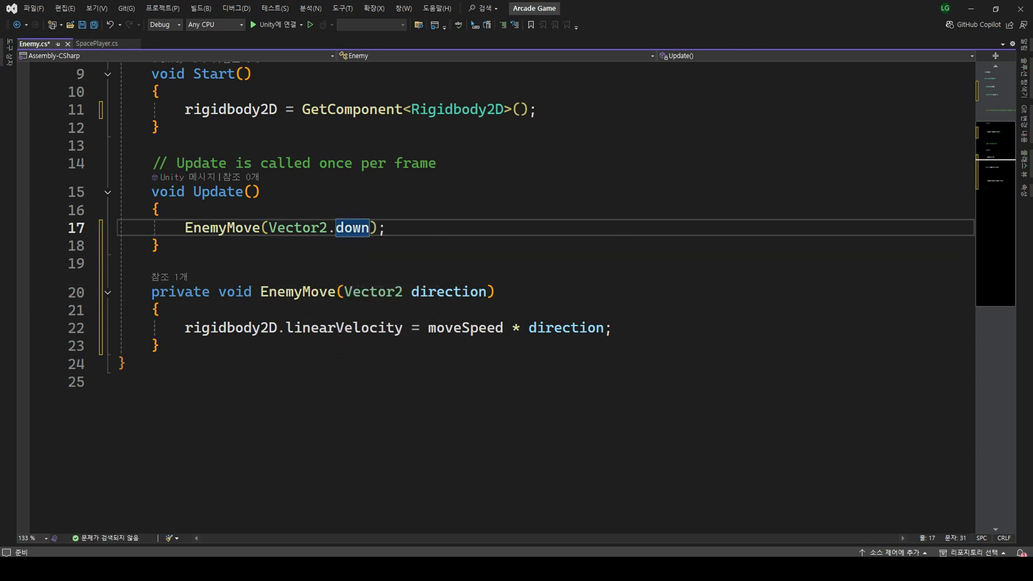
# Save Enemy.cs and return to the Unity editor.
pyautogui.press('End')
pyautogui.hotkey('ctrl', 's')
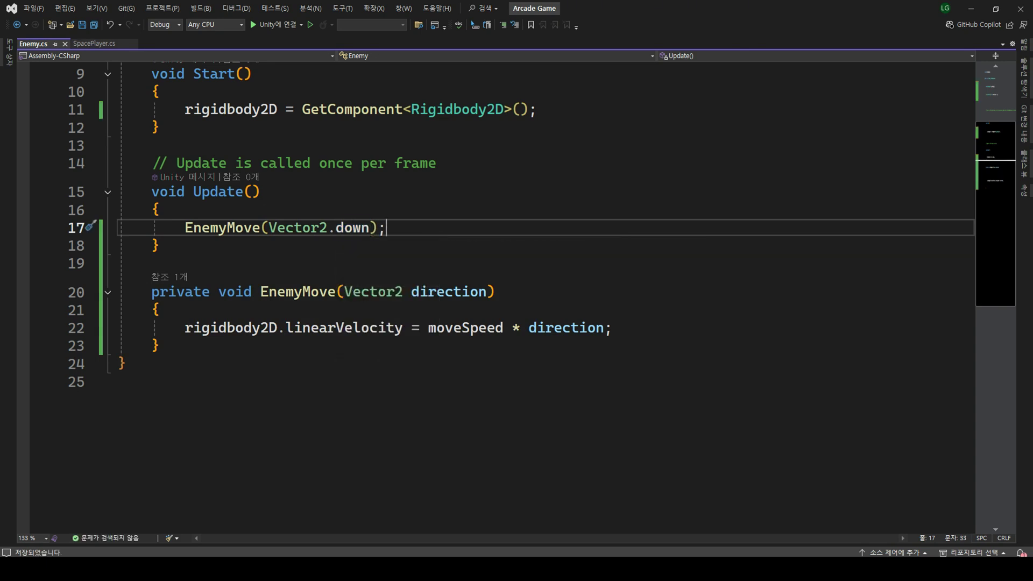
pyautogui.hotkey('alt', 'Tab')
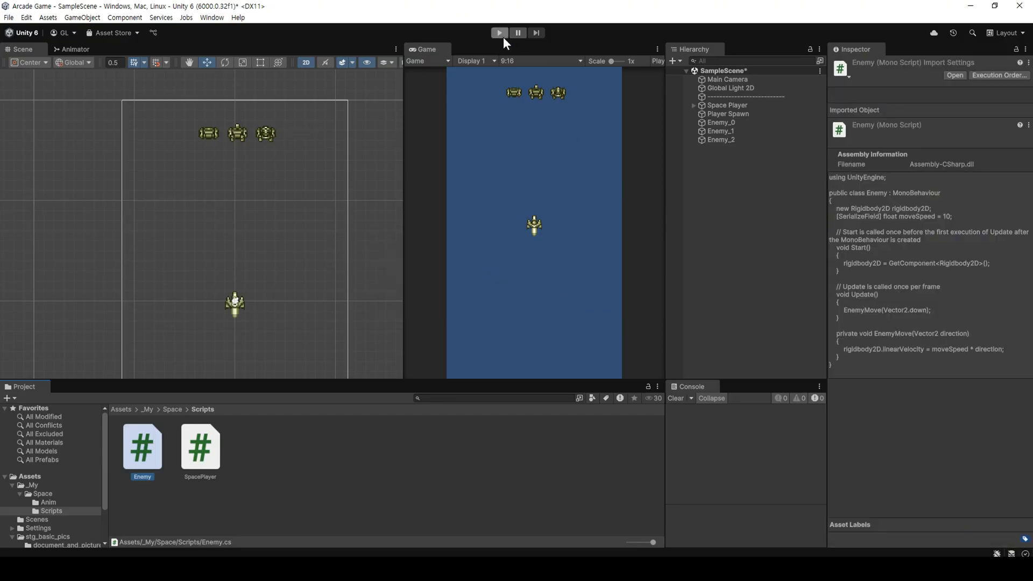
# Test-run the game, then set Move Speed to 12 on all three enemies.
pyautogui.click(500, 33)
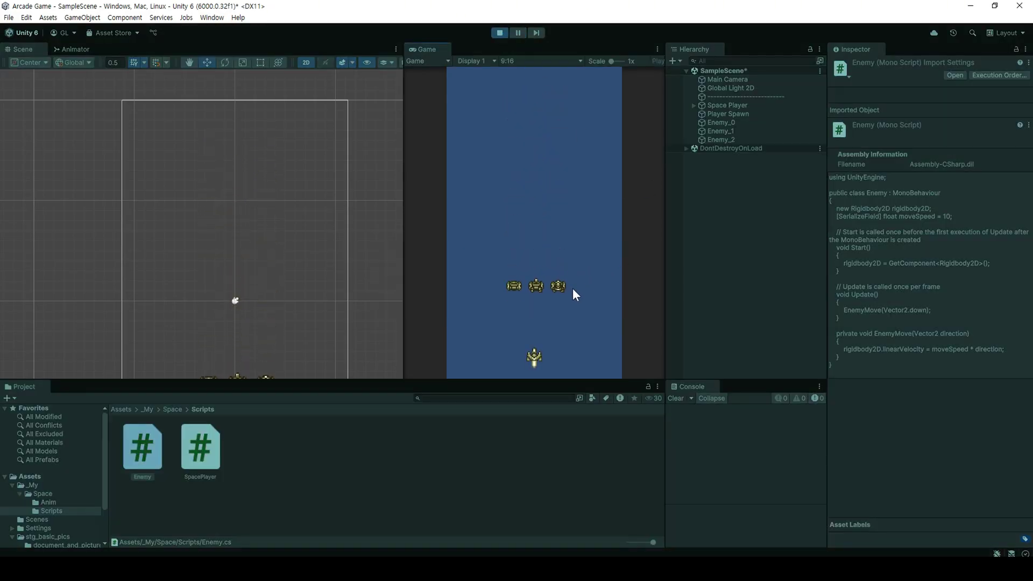
pyautogui.click(499, 33)
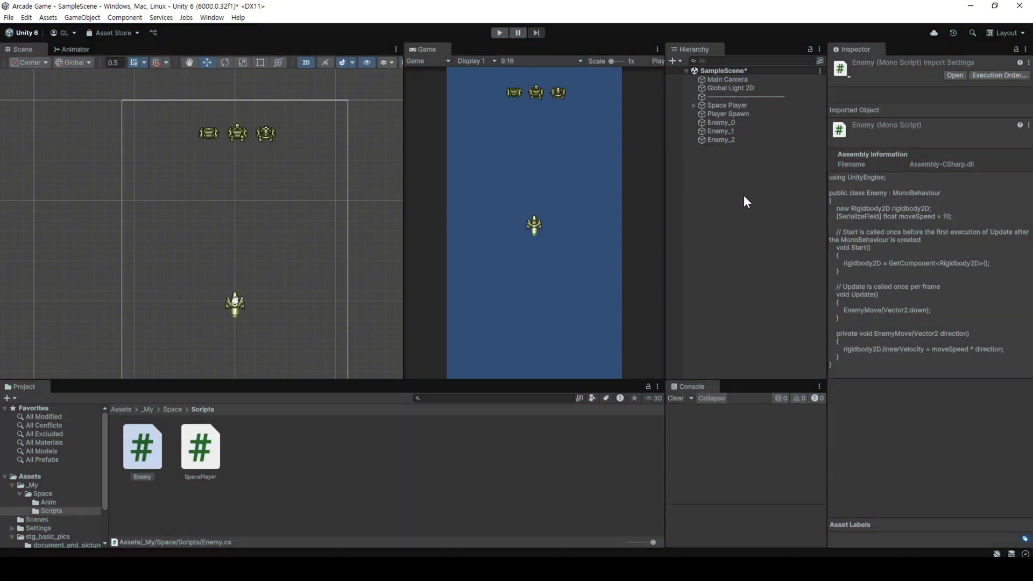
pyautogui.click(741, 122)
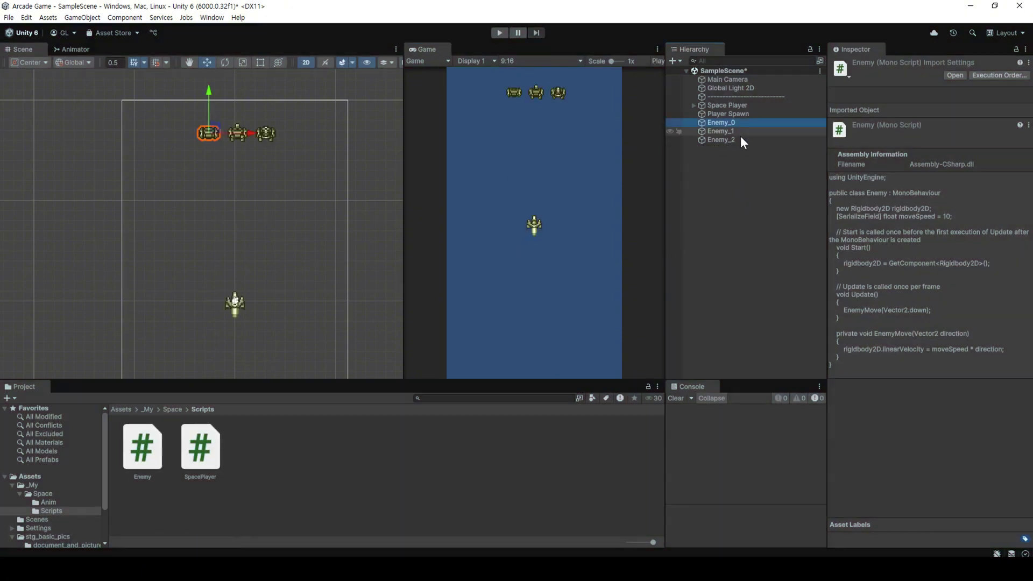
pyautogui.keyDown('shift'); pyautogui.click(740, 139); pyautogui.keyUp('shift')
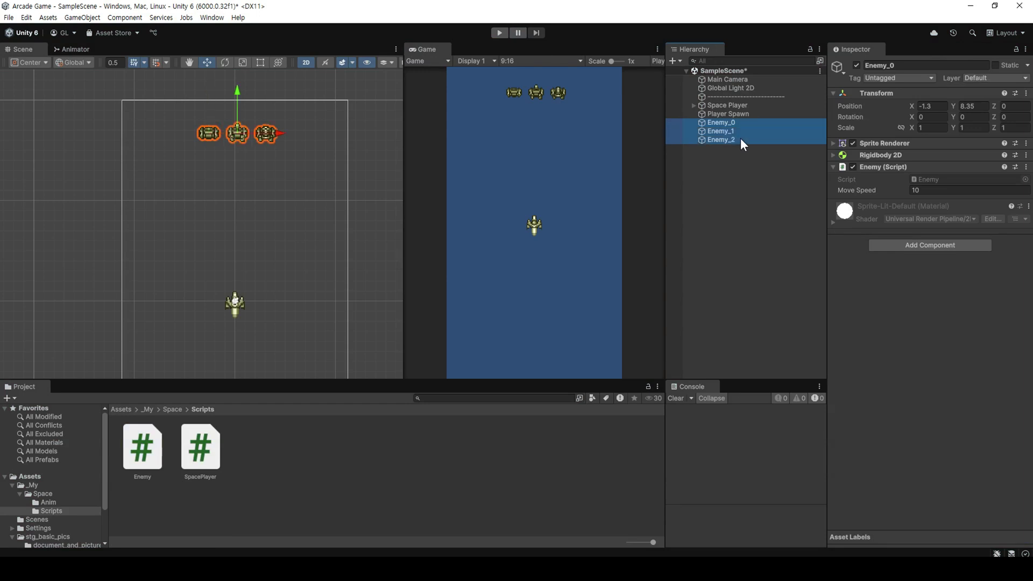
pyautogui.click(916, 190)
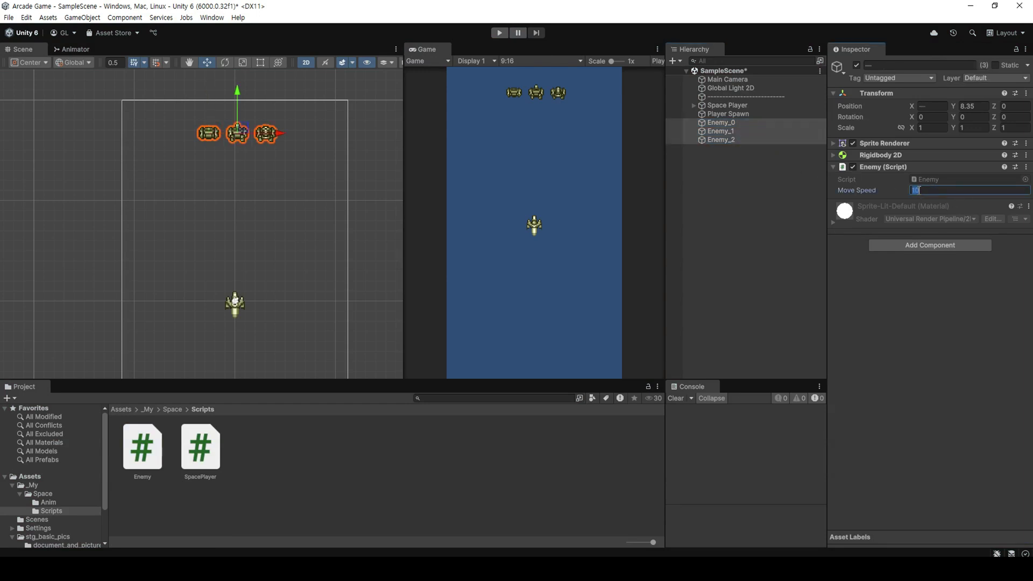
pyautogui.write('12')
pyautogui.press('Return')
# Test the faster enemies, then move all three down to Y 3.
pyautogui.click(498, 33)
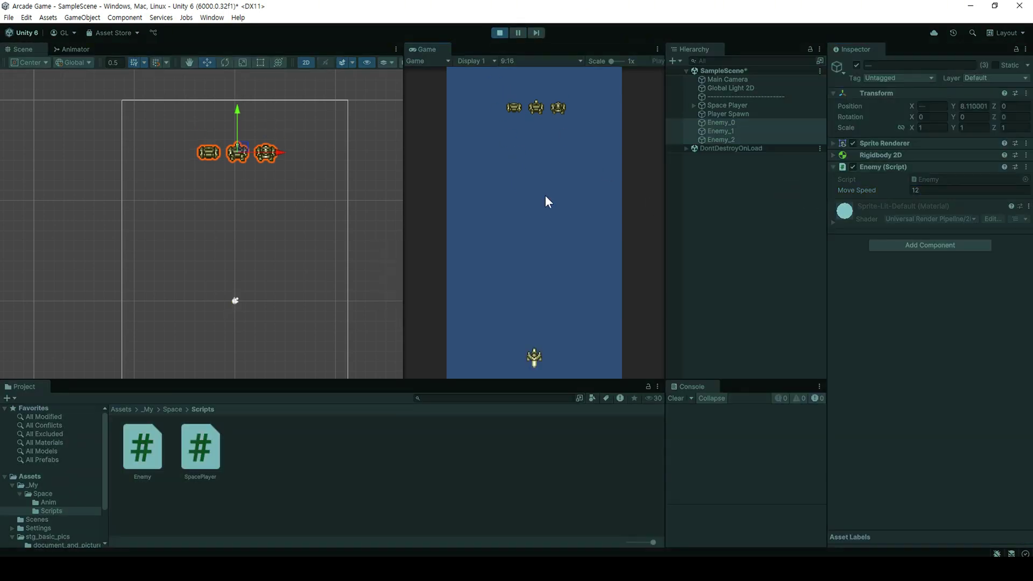
pyautogui.click(498, 33)
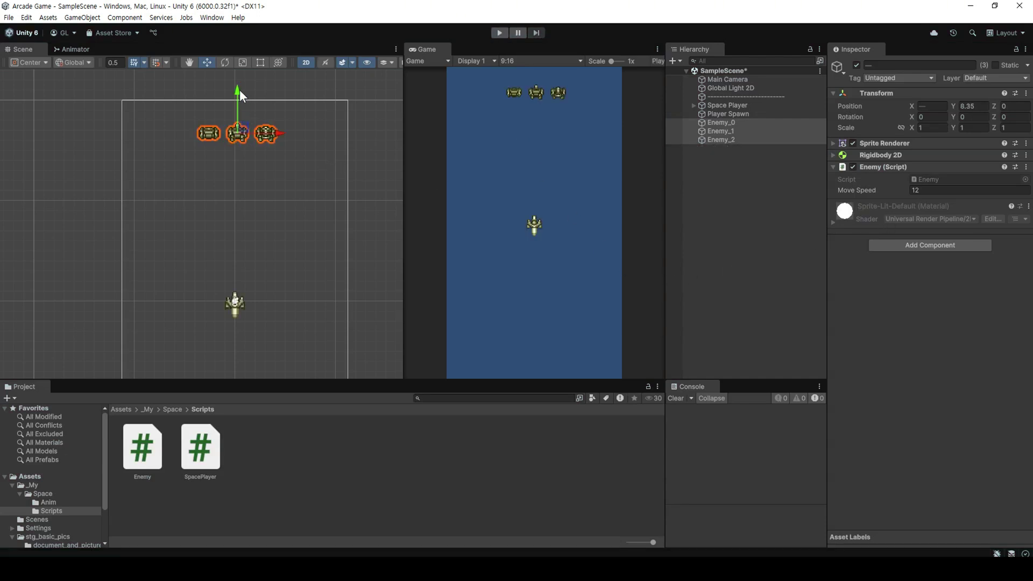
pyautogui.moveTo(240, 92); pyautogui.dragTo(245, 179)
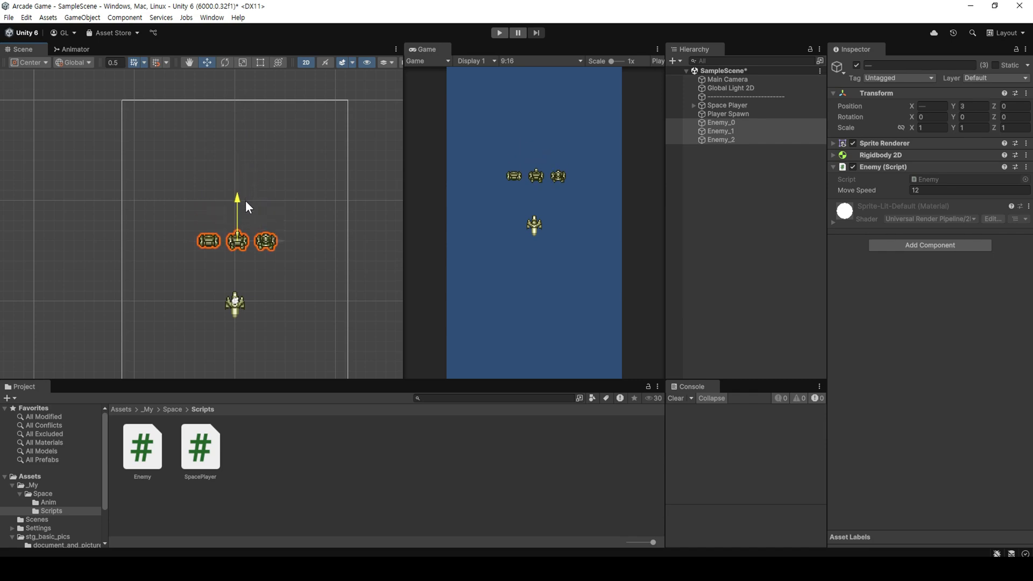
pyautogui.moveTo(246, 181); pyautogui.dragTo(247, 231)
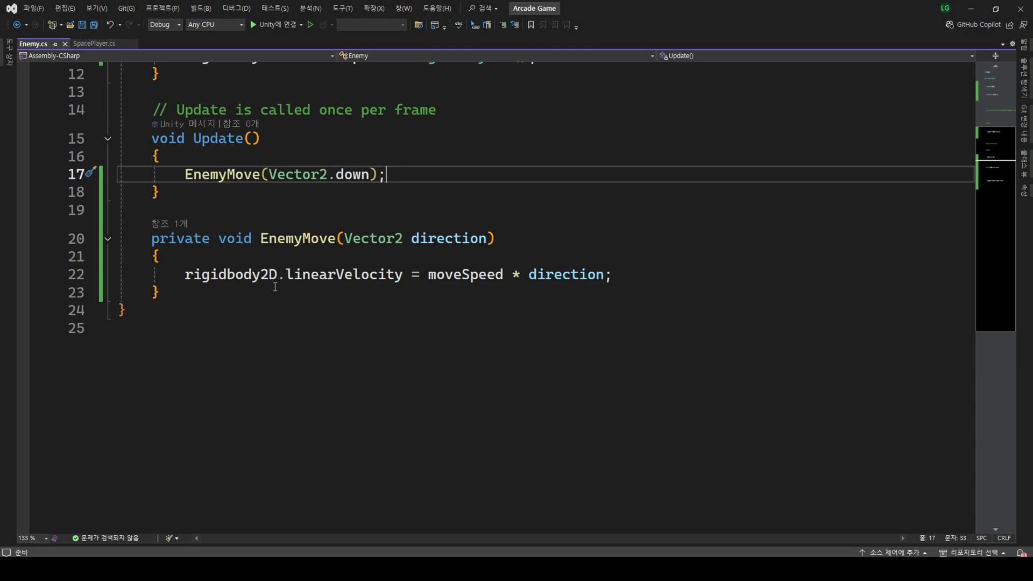
# Rewrite line 6 as 'const float moveSpeed = 12;', dropping [SerializeField].
pyautogui.scroll(3, 275, 286)
pyautogui.click(468, 119)
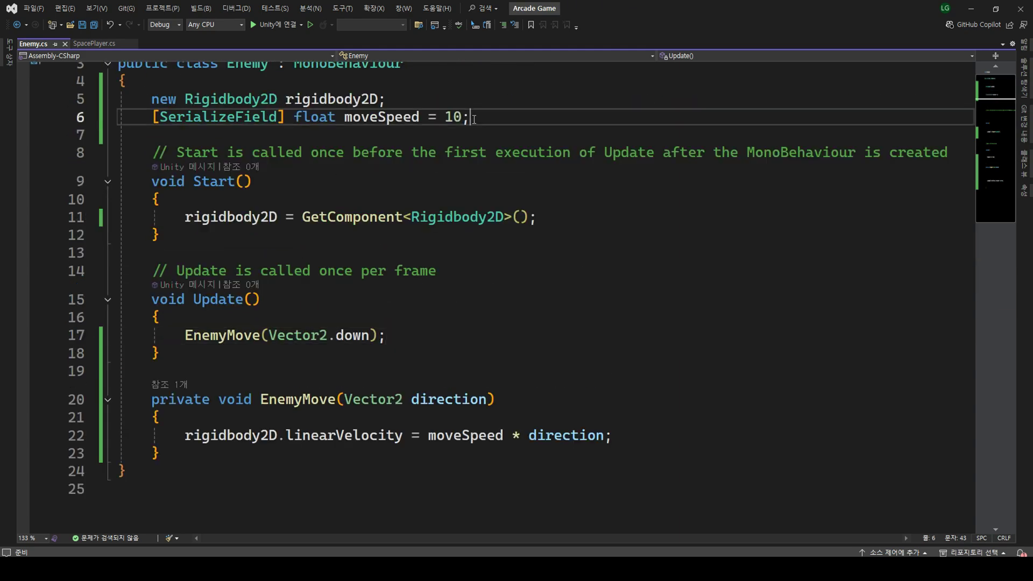
pyautogui.click(455, 117)
pyautogui.press('Delete')
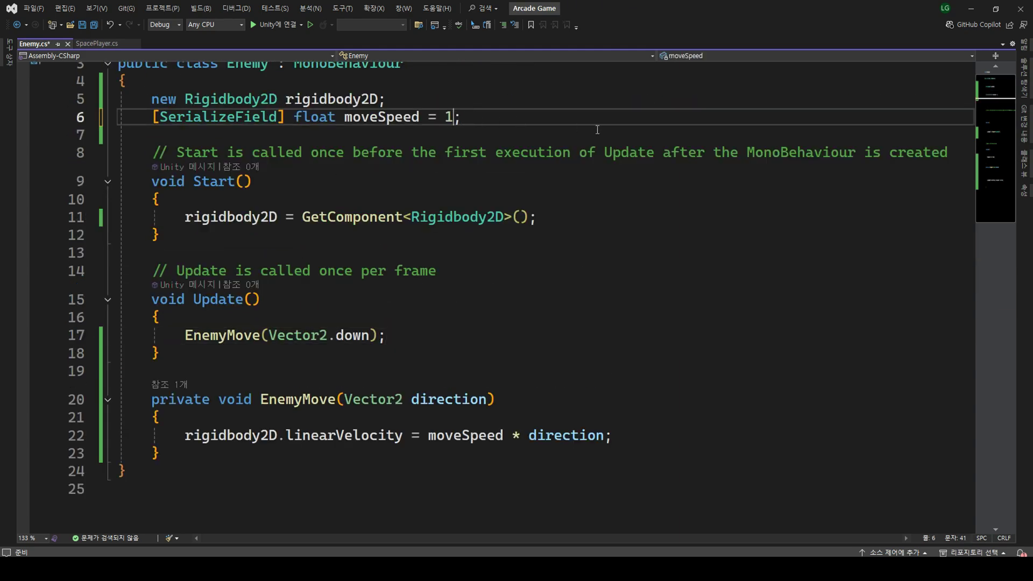
pyautogui.write('2')
pyautogui.press('Home')
pyautogui.press('Delete')
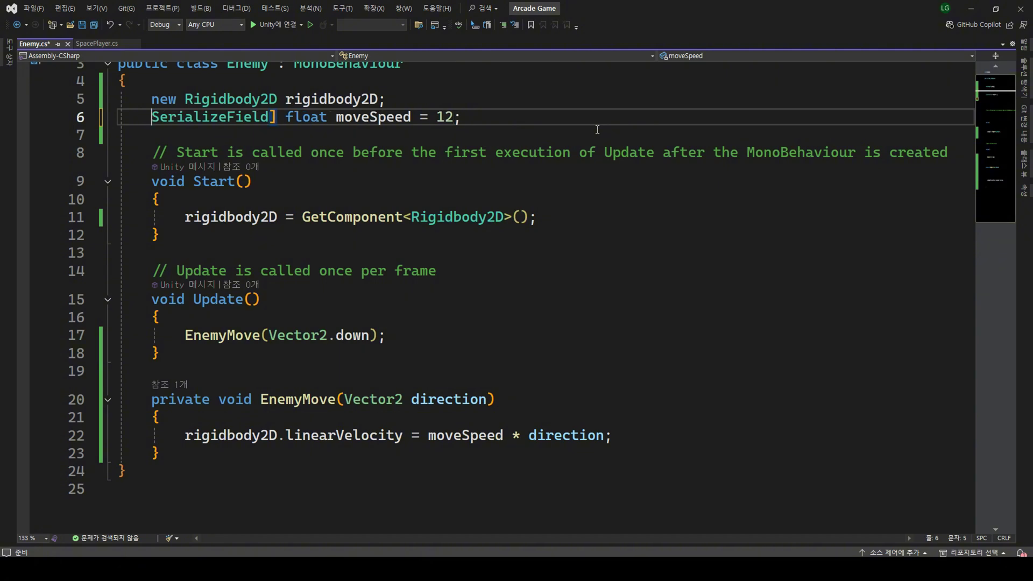
pyautogui.press('Delete')
pyautogui.press('Delete')
pyautogui.press('Delete')
pyautogui.press('Delete')
pyautogui.press('Delete')
pyautogui.press('Delete')
pyautogui.press('Delete')
pyautogui.press('Delete')
pyautogui.press('Delete')
pyautogui.press('Delete')
pyautogui.press('Delete')
pyautogui.press('Delete')
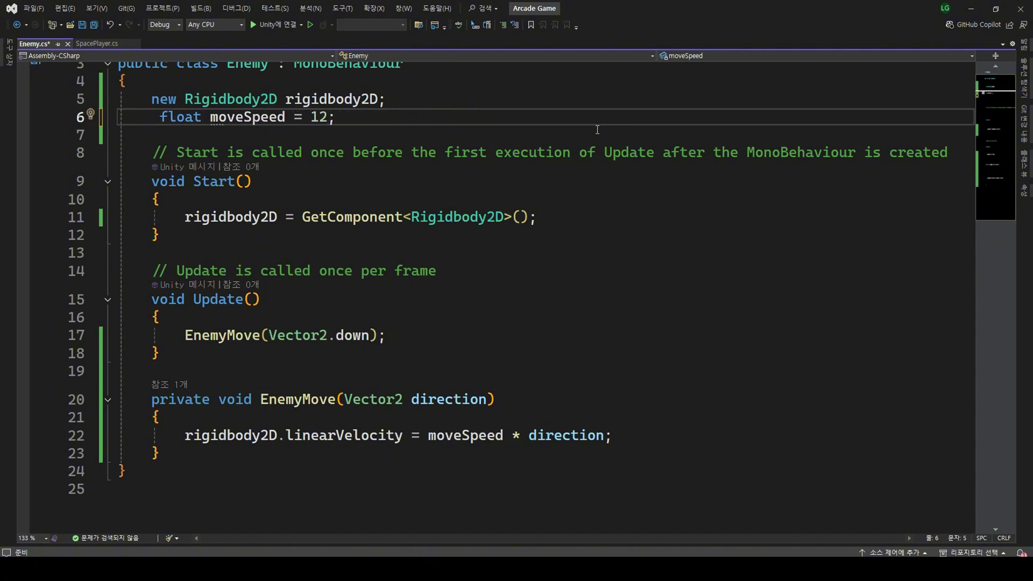
pyautogui.write('const')
pyautogui.press('End')
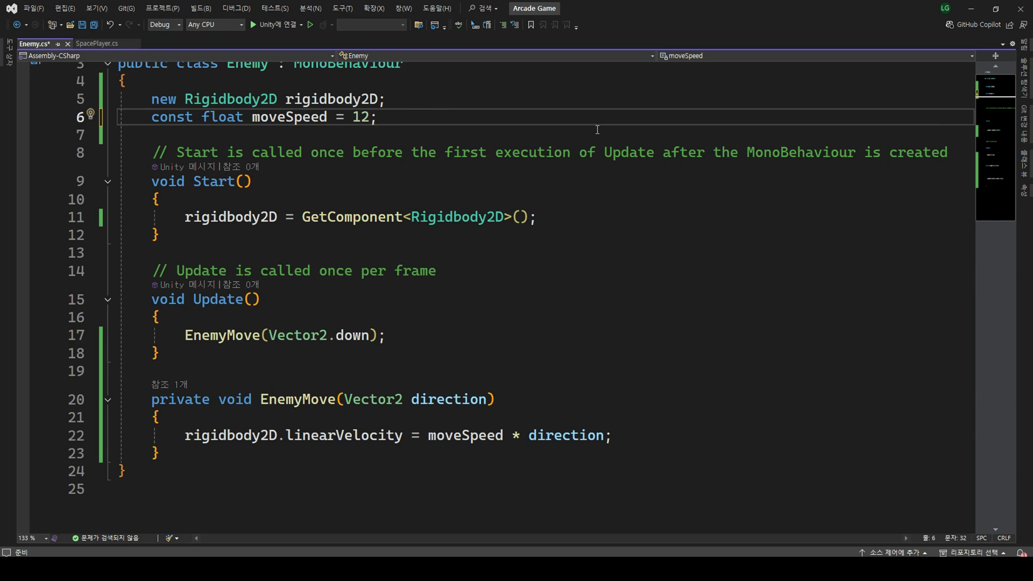
# Declare float moveTimer = 1, and begin Update with moveTimer -= Time.deltaTime.
pyautogui.press('Return')
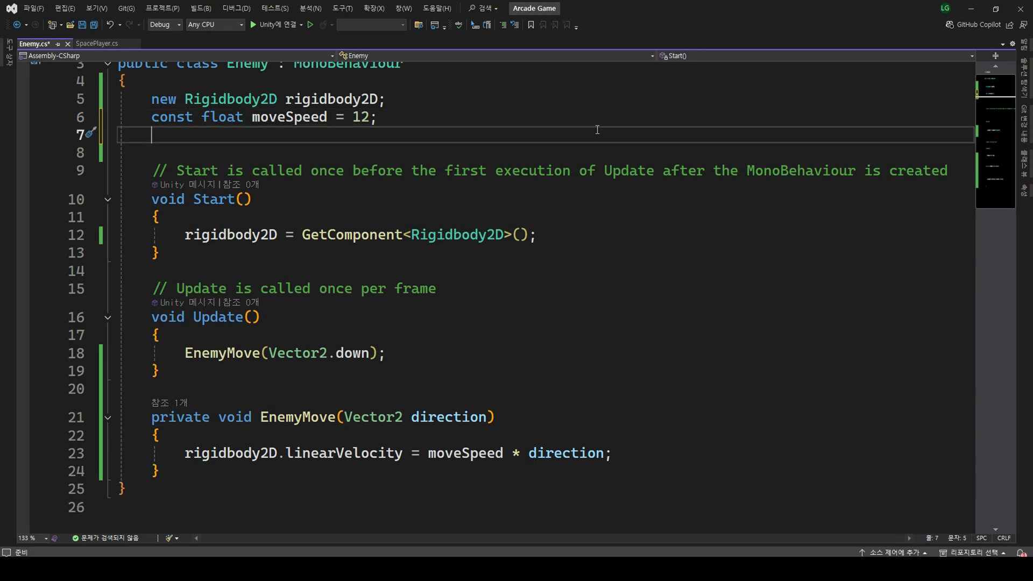
pyautogui.write('fl')
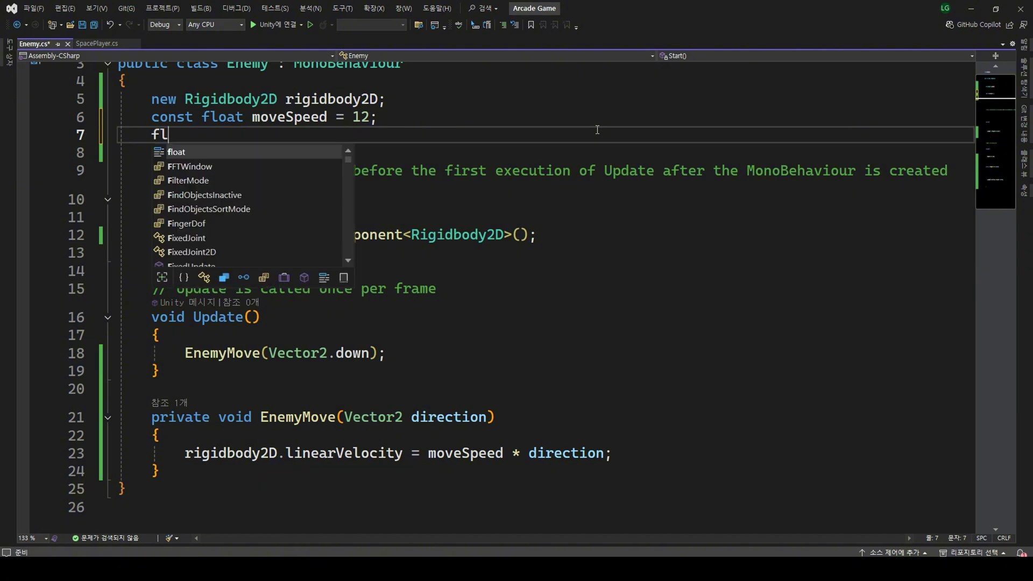
pyautogui.write('oat move')
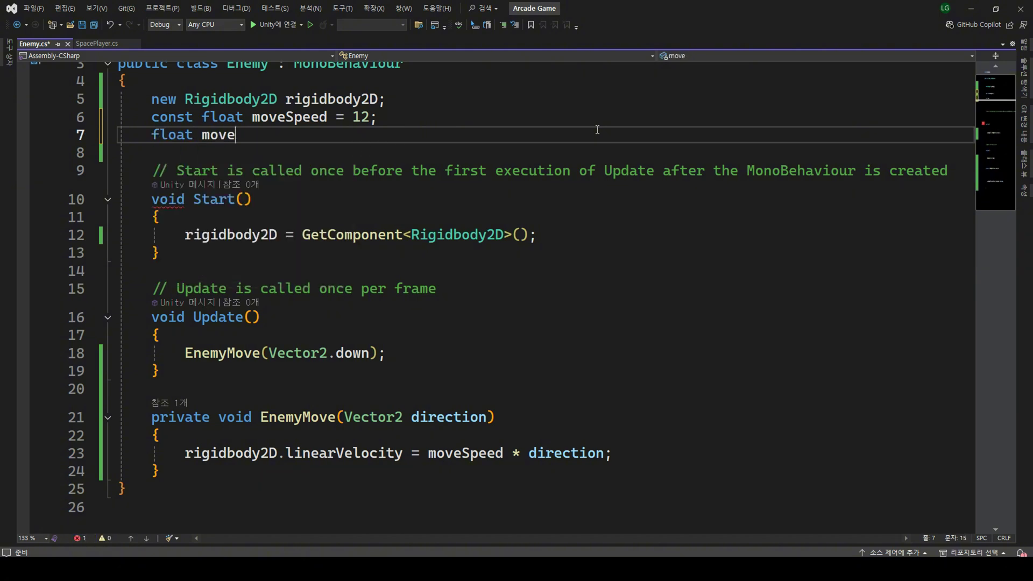
pyautogui.write('Timer')
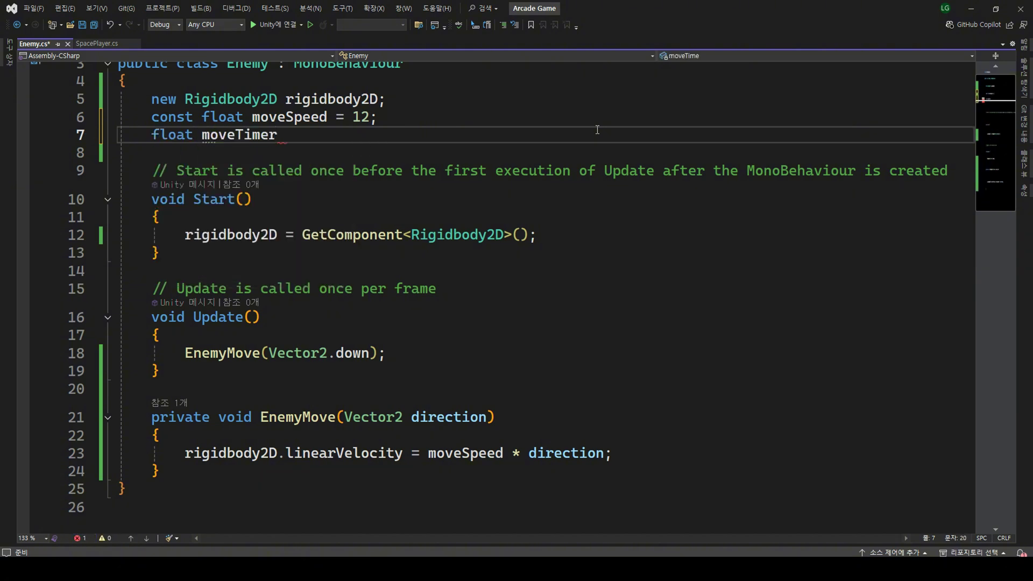
pyautogui.write(' = 1;')
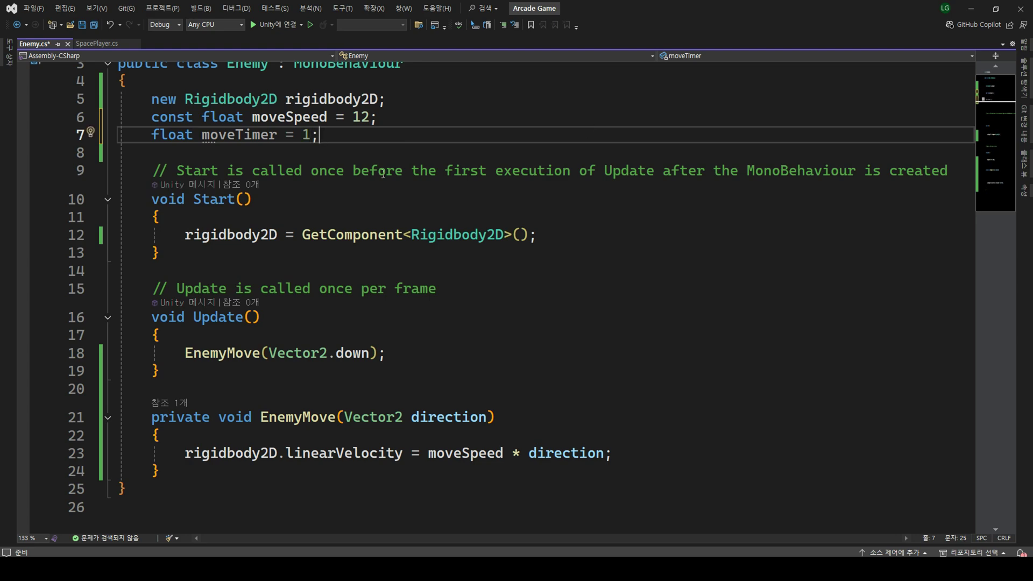
pyautogui.click(669, 335)
pyautogui.press('Return')
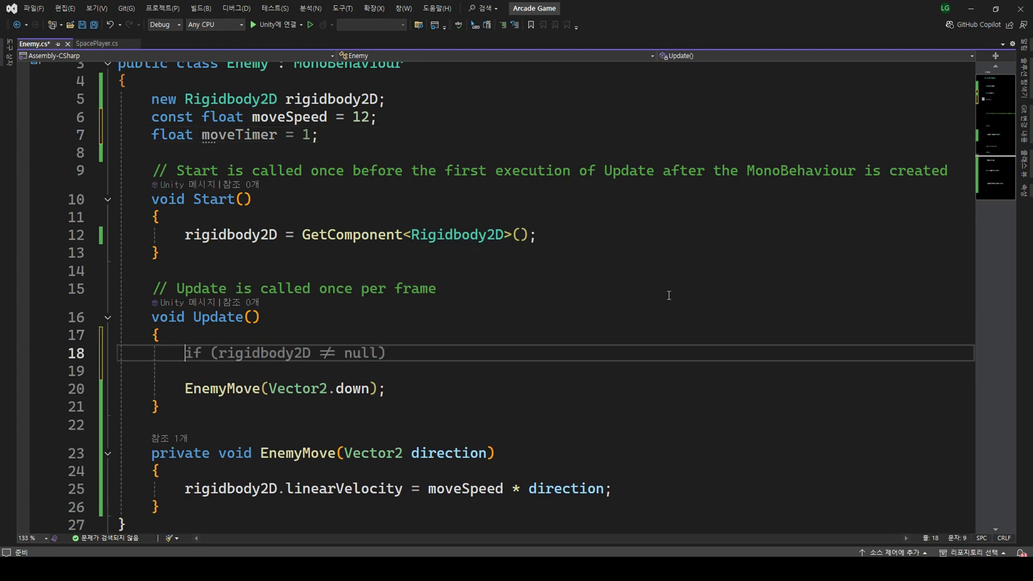
pyautogui.scroll(-2, 699, 304)
pyautogui.scroll(-1, 697, 299)
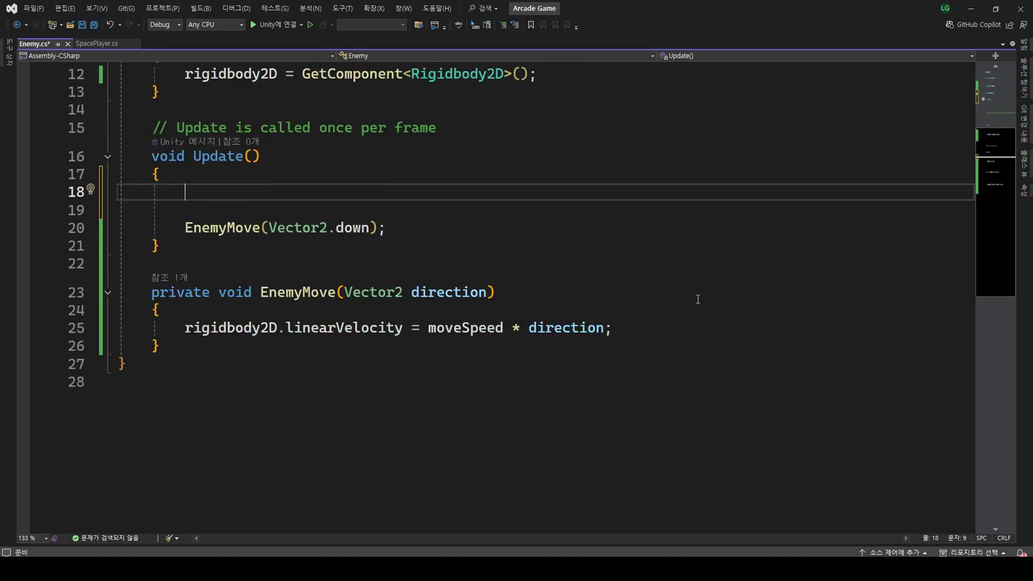
pyautogui.write('move')
pyautogui.press('Down')
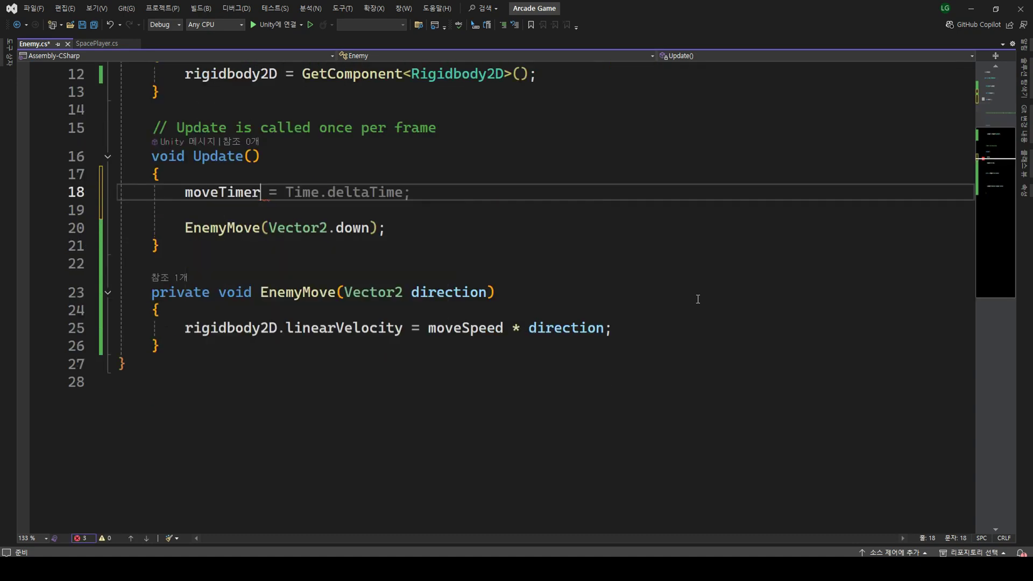
pyautogui.write(' -=')
pyautogui.press('Tab')
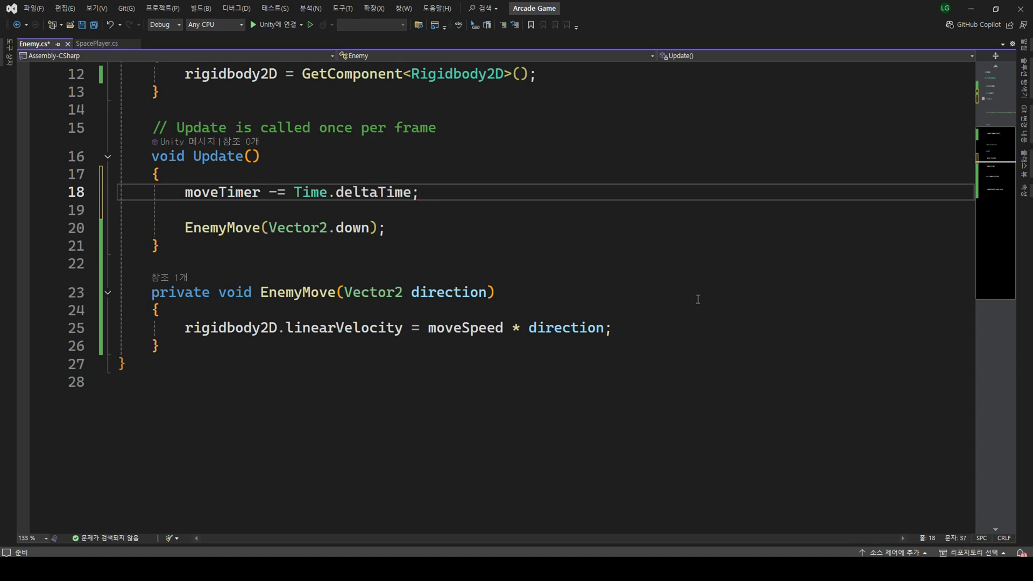
# Below the decrement, add if (moveTimer > 0) followed by a return line.
pyautogui.press('Return')
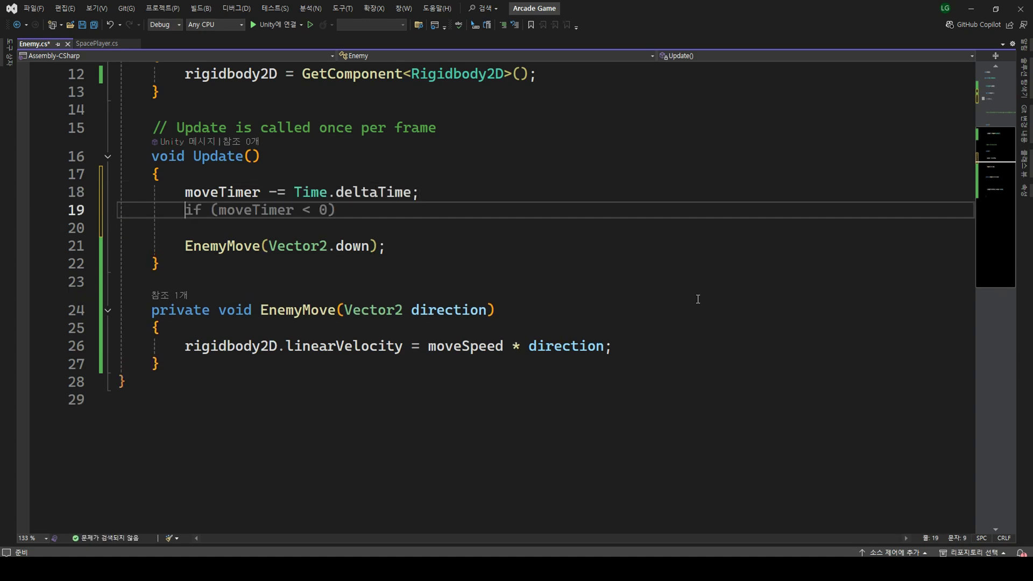
pyautogui.write('if(')
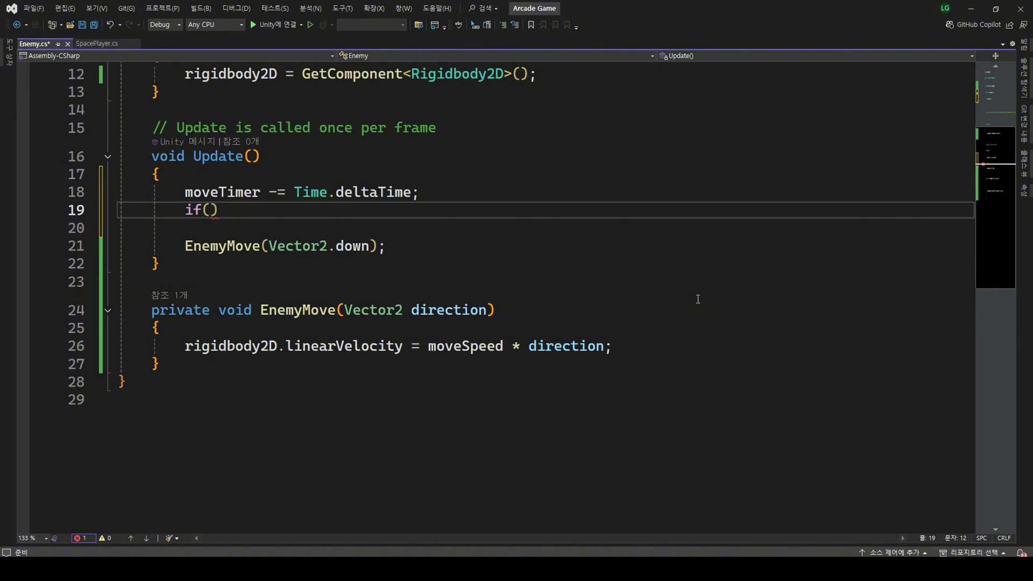
pyautogui.write('mov')
pyautogui.press('Tab')
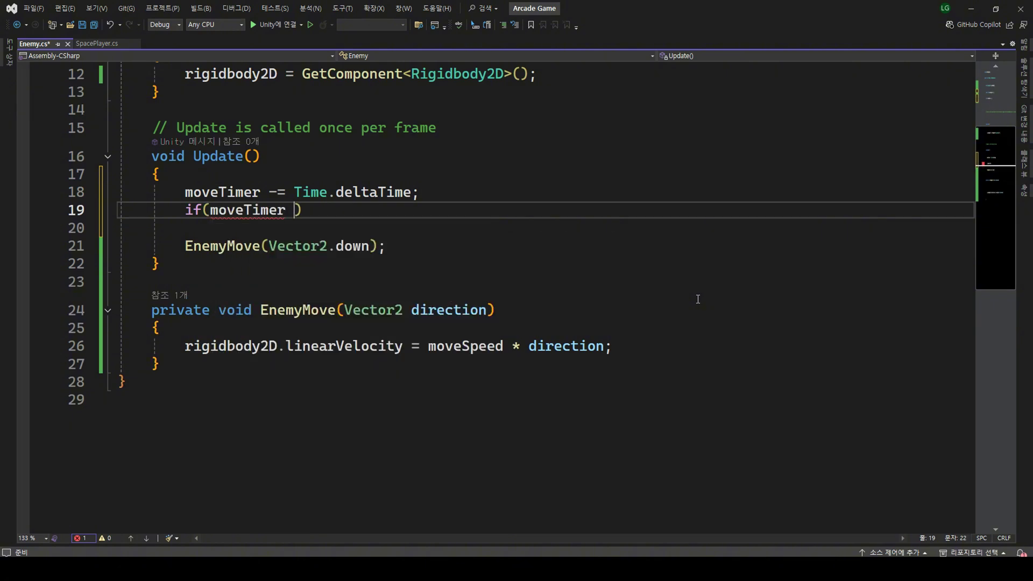
pyautogui.write('> 0')
pyautogui.press('Right')
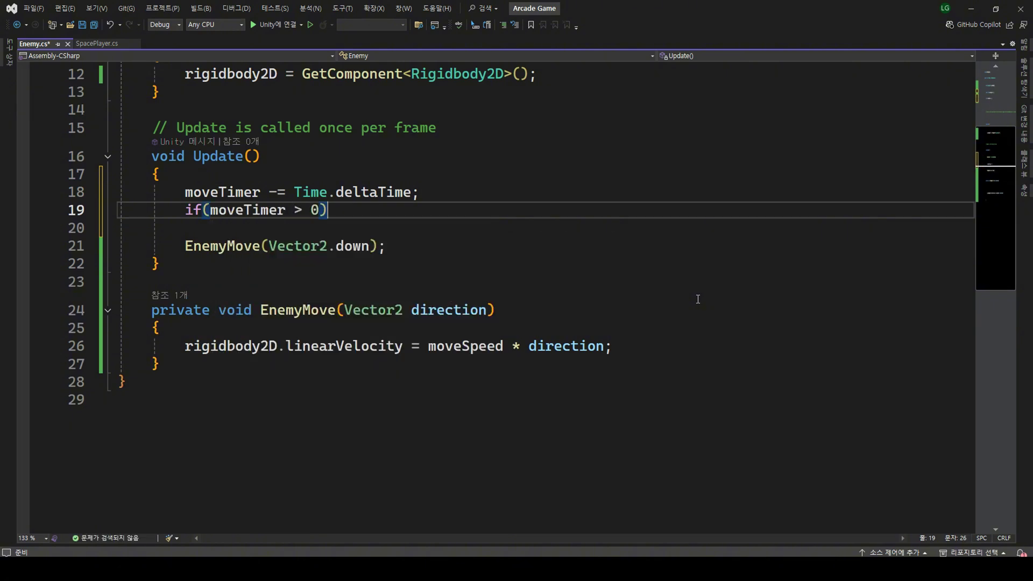
pyautogui.press('Return')
pyautogui.write('re')
pyautogui.press('Tab')
# Finish the return statement and add moveTimer = 2; as EnemyMove's first line.
pyautogui.write(';')
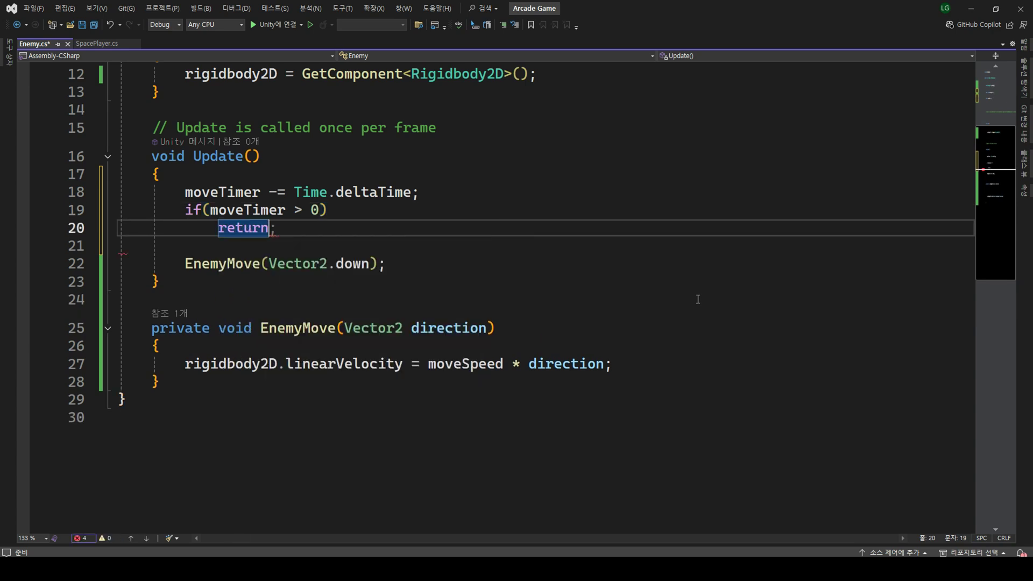
pyautogui.press('Down')
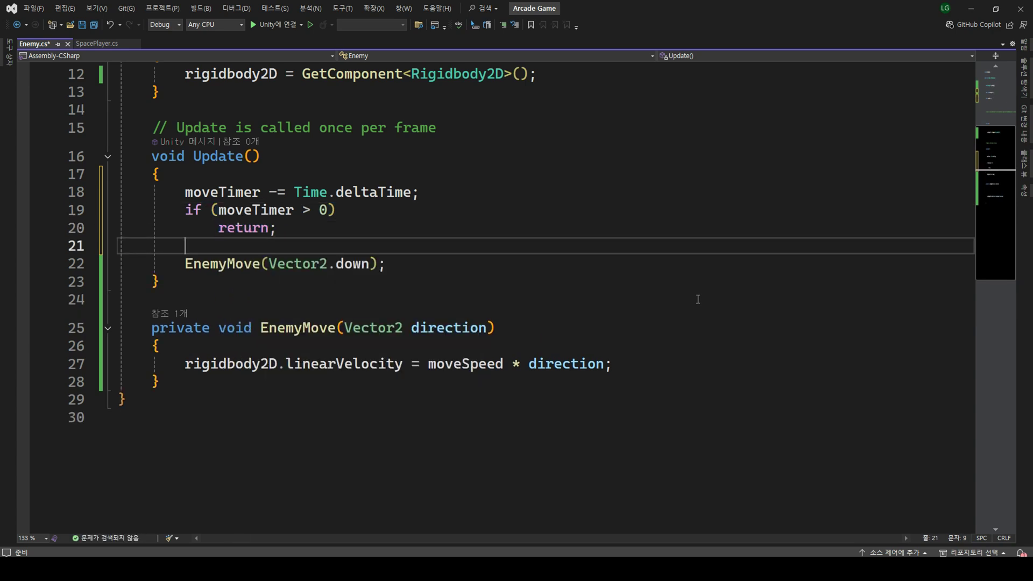
pyautogui.press('Down')
pyautogui.press('Down')
pyautogui.press('Down')
pyautogui.press('Down')
pyautogui.press('Down')
pyautogui.press('Return')
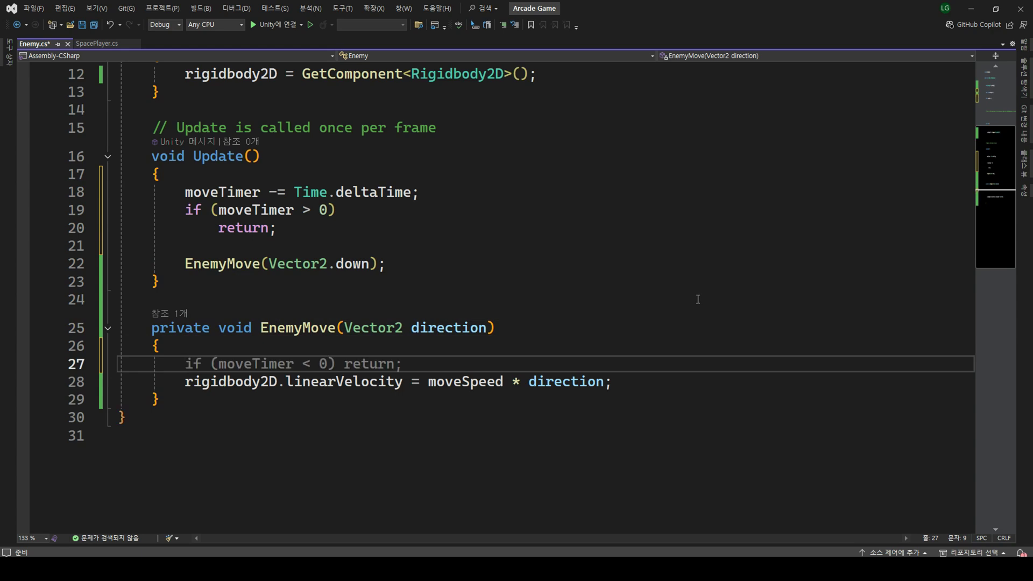
pyautogui.write('mo')
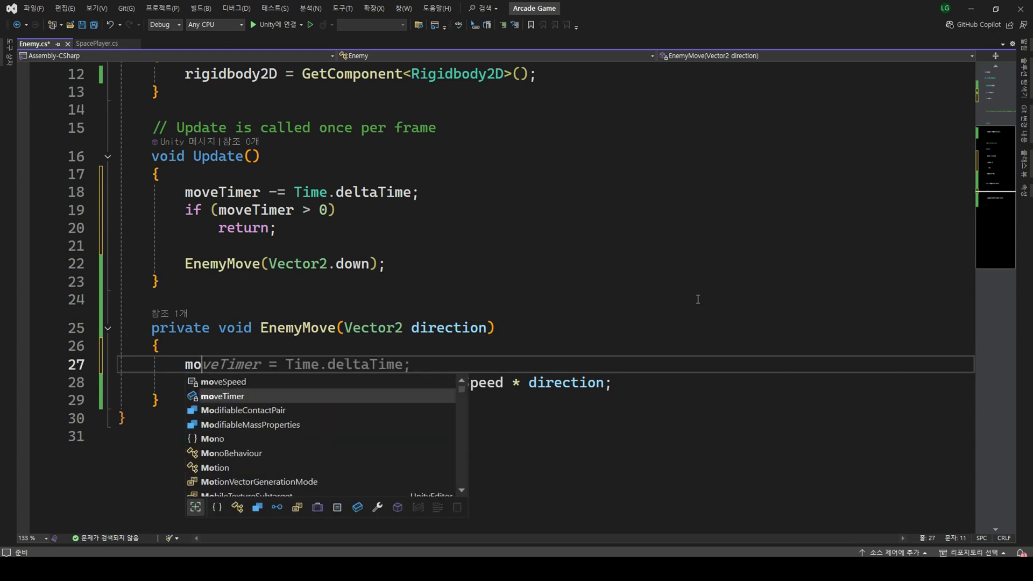
pyautogui.press('Tab')
pyautogui.write('= ')
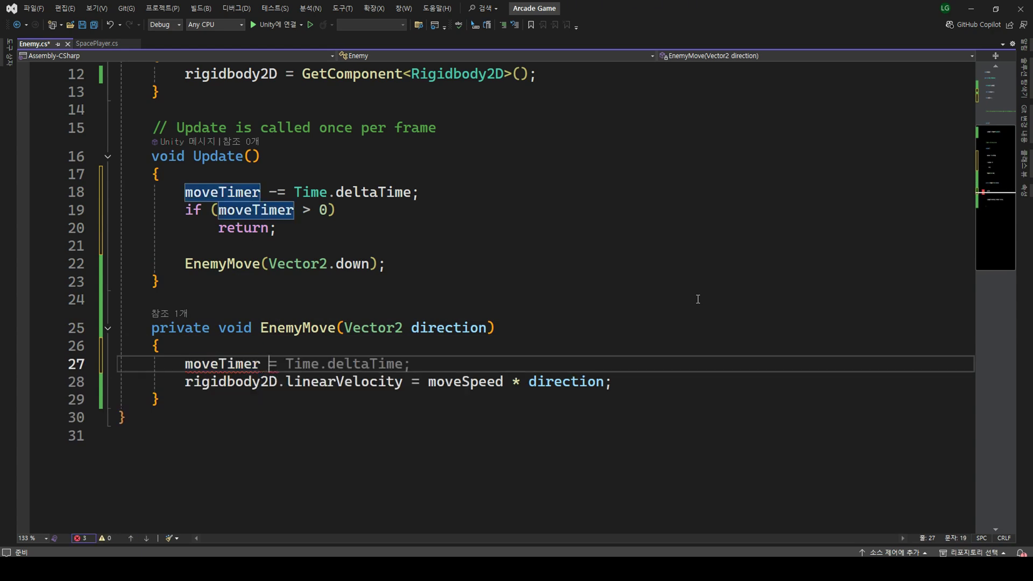
pyautogui.write('2;')
# Add an empty StartCoroutine() call below the velocity line.
pyautogui.scroll(-3, 635, 309)
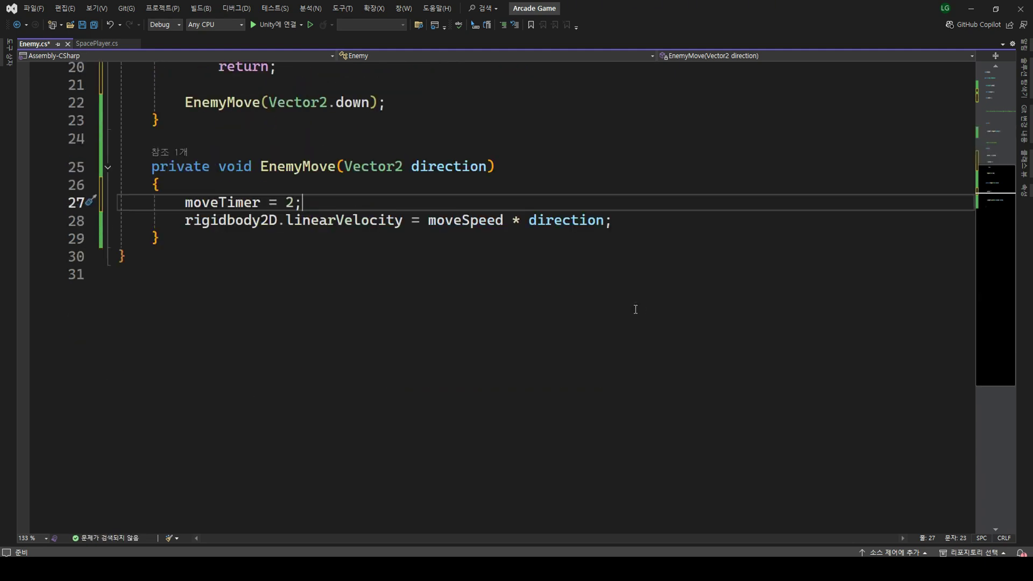
pyautogui.click(693, 223)
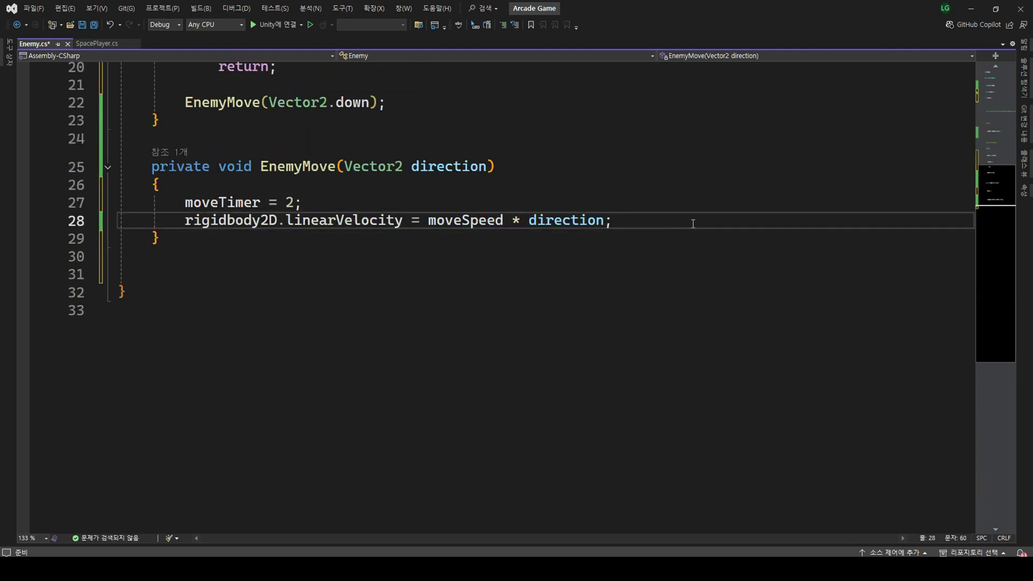
pyautogui.press('Return')
pyautogui.press('Return')
pyautogui.write('St')
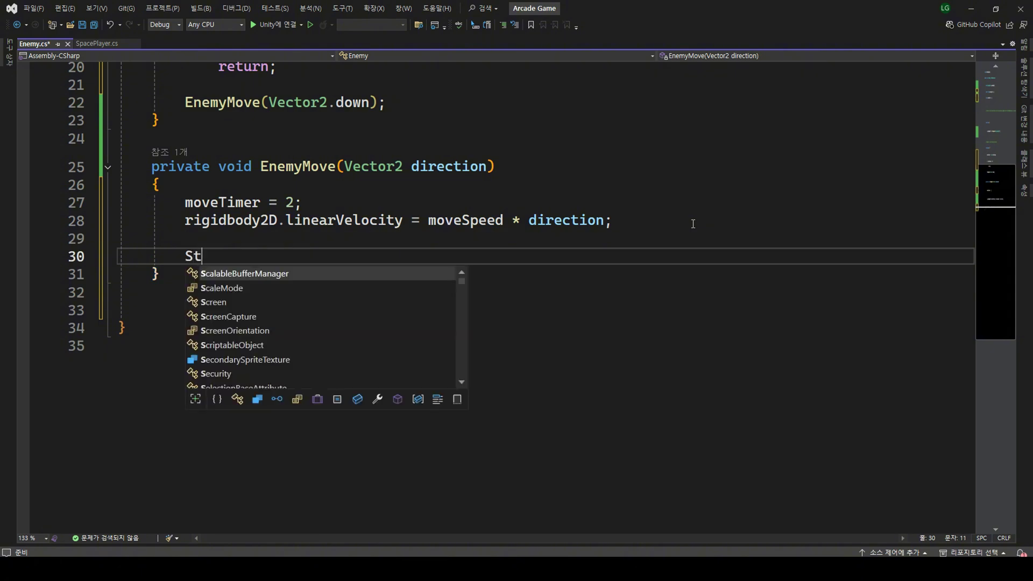
pyautogui.write('art')
pyautogui.press('Tab')
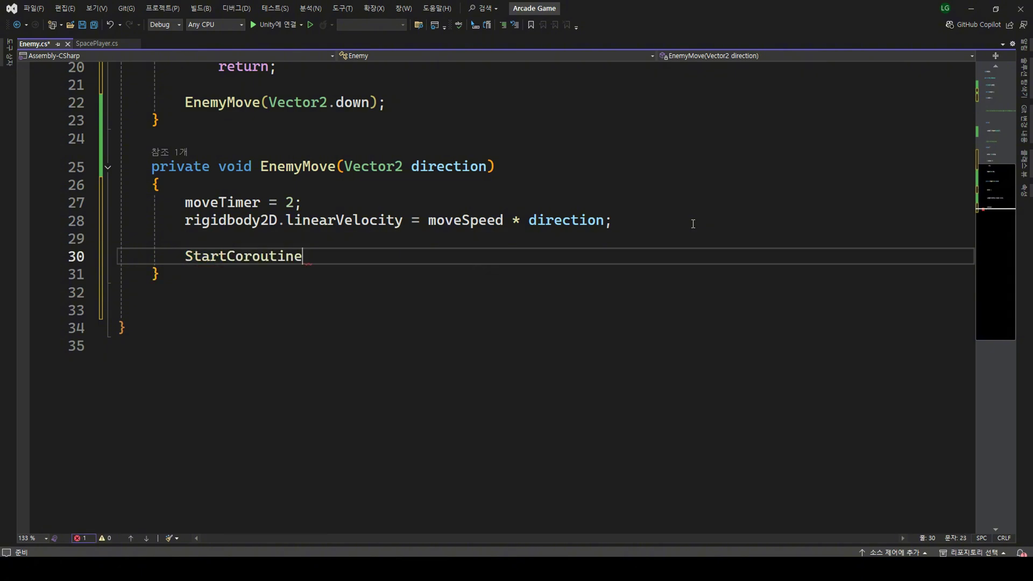
pyautogui.write("();'")
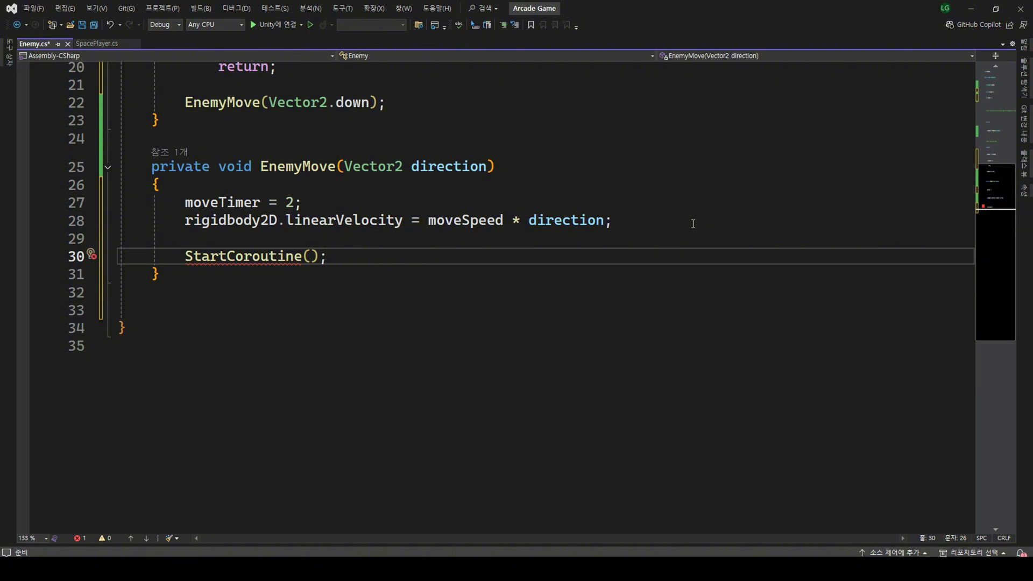
# Start an IEnumerator declaration below EnemyMove, importing System.Collections.
pyautogui.press('Down')
pyautogui.press('Down')
pyautogui.press('Down')
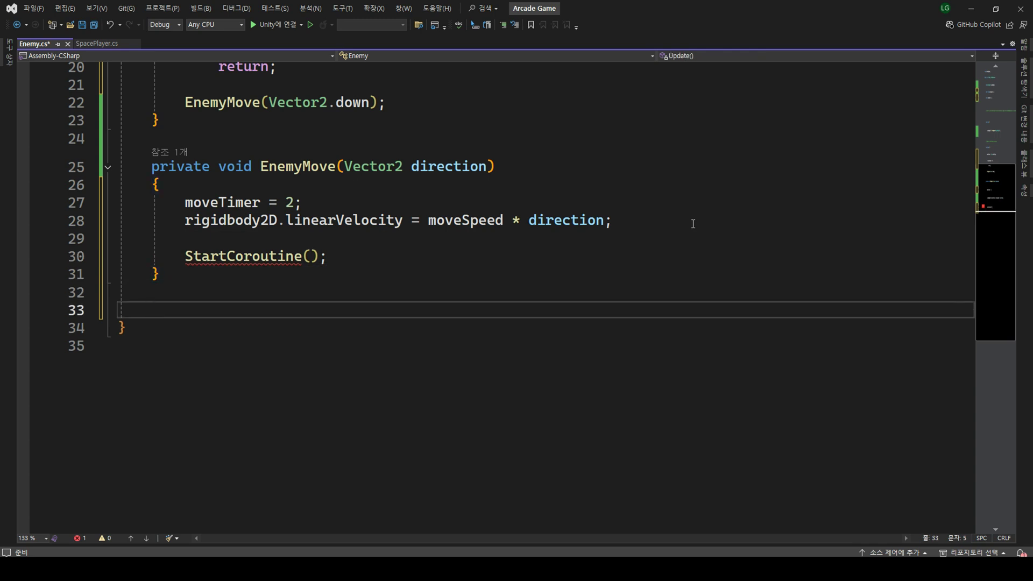
pyautogui.write('IEn')
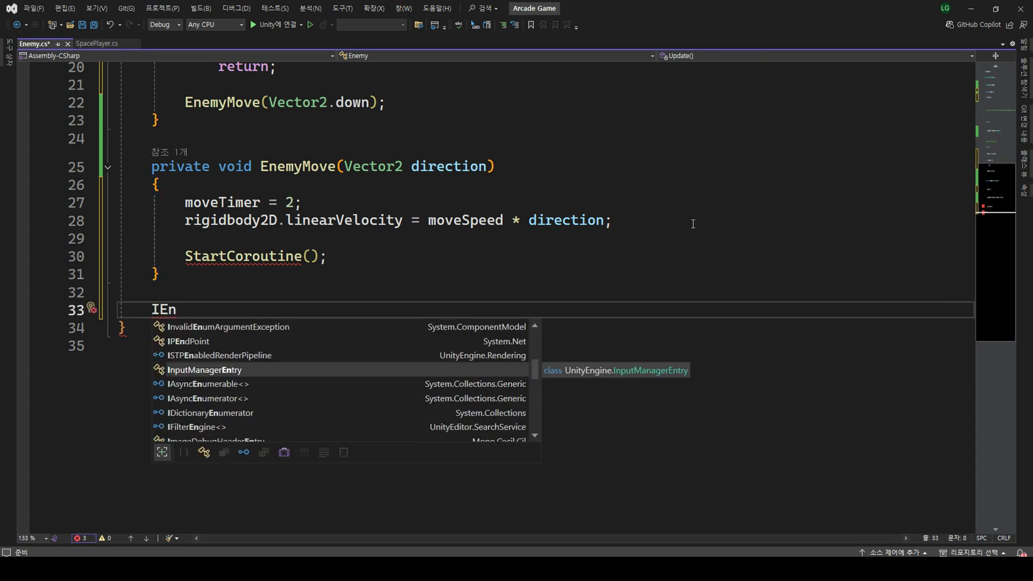
pyautogui.write('u')
pyautogui.press('Down')
pyautogui.press('Down')
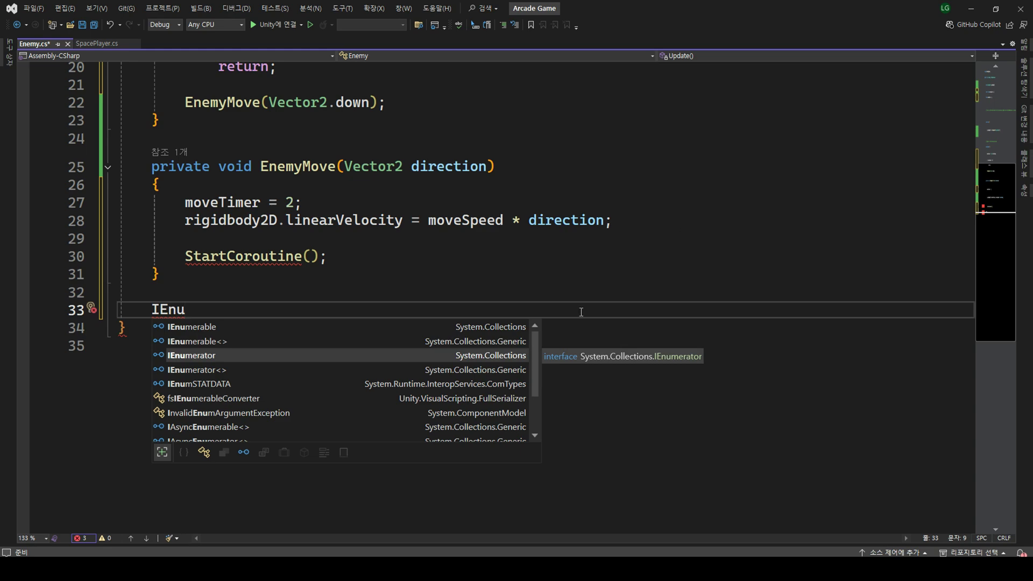
pyautogui.press('Tab')
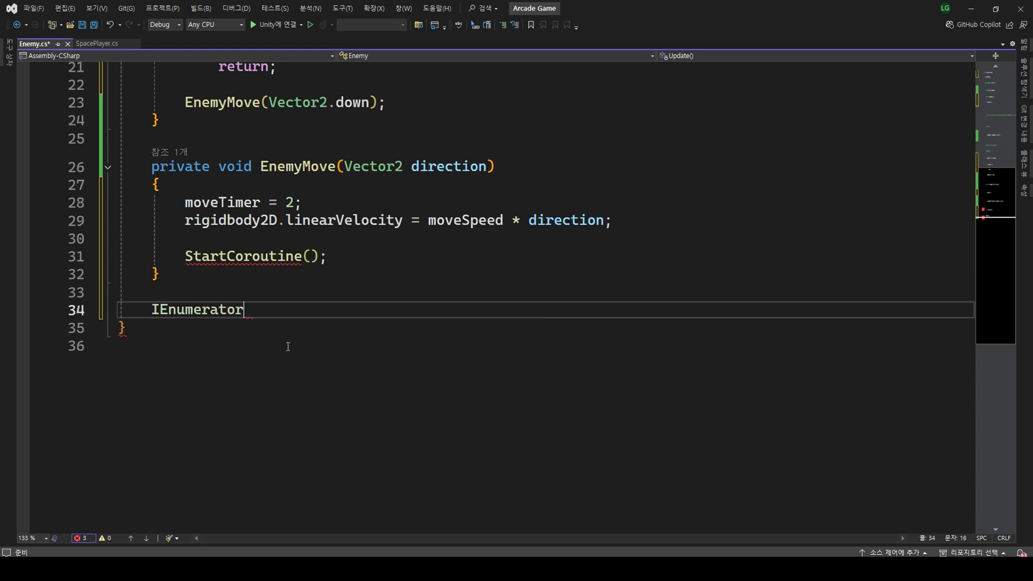
pyautogui.click(995, 98)
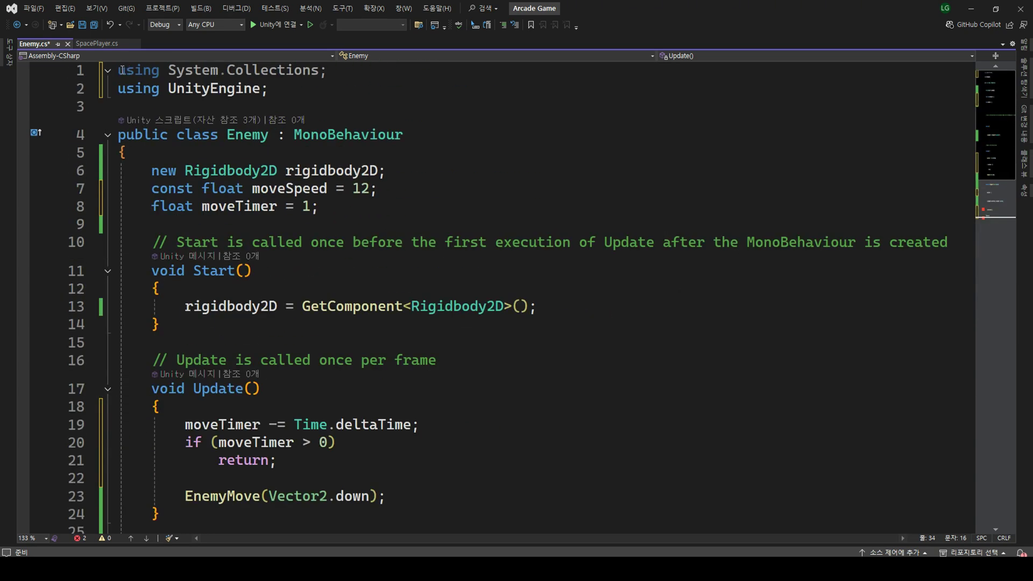
pyautogui.moveTo(118, 70); pyautogui.dragTo(329, 70)
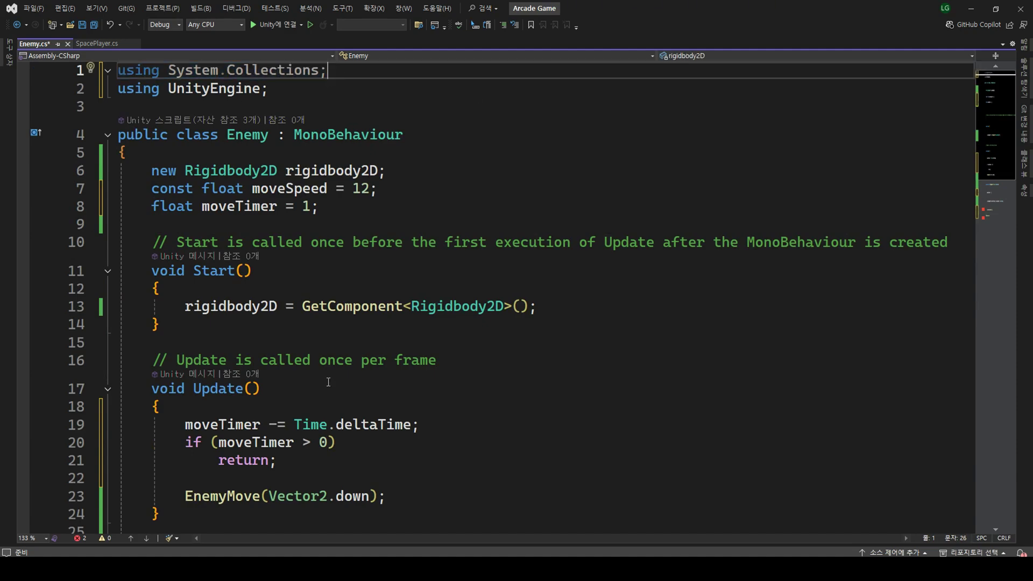
pyautogui.scroll(-7, 345, 401)
# Name it WaitToStopMove() with a body yielding return new WaitForSeconds().
pyautogui.click(306, 274)
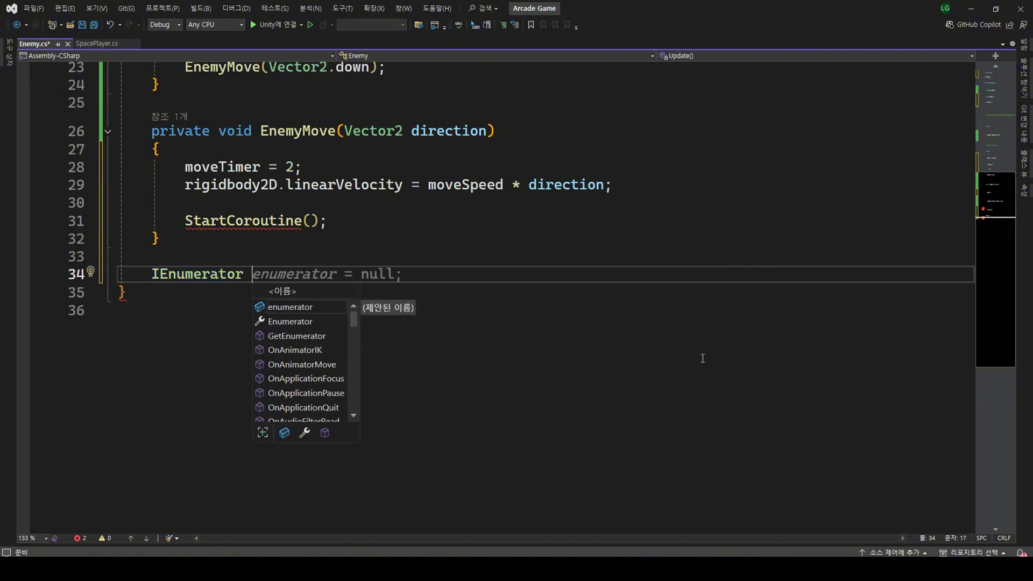
pyautogui.write('WaitToS')
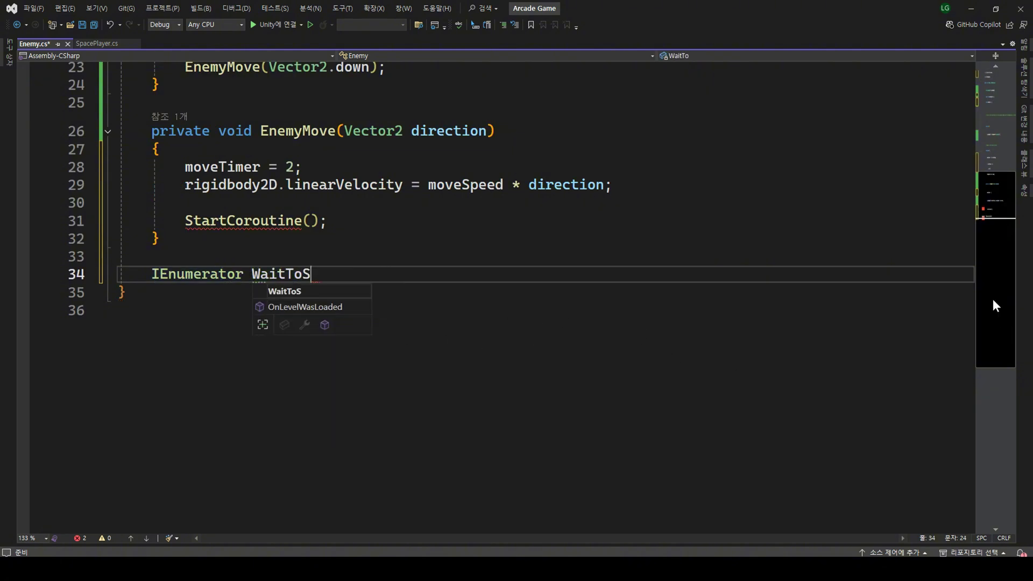
pyautogui.write('topMove()')
pyautogui.press('Return')
pyautogui.write('{')
pyautogui.press('Return')
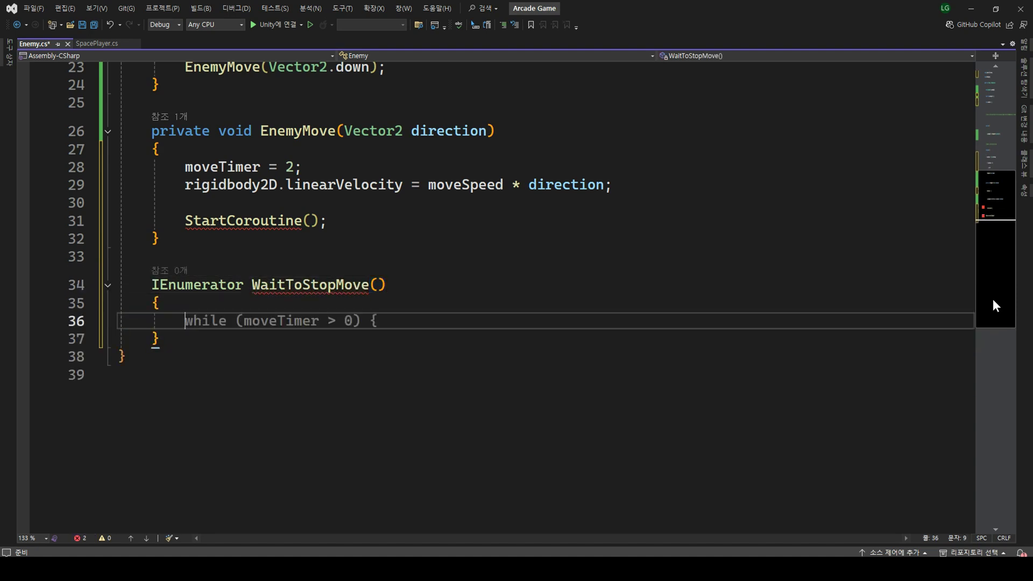
pyautogui.write('yi')
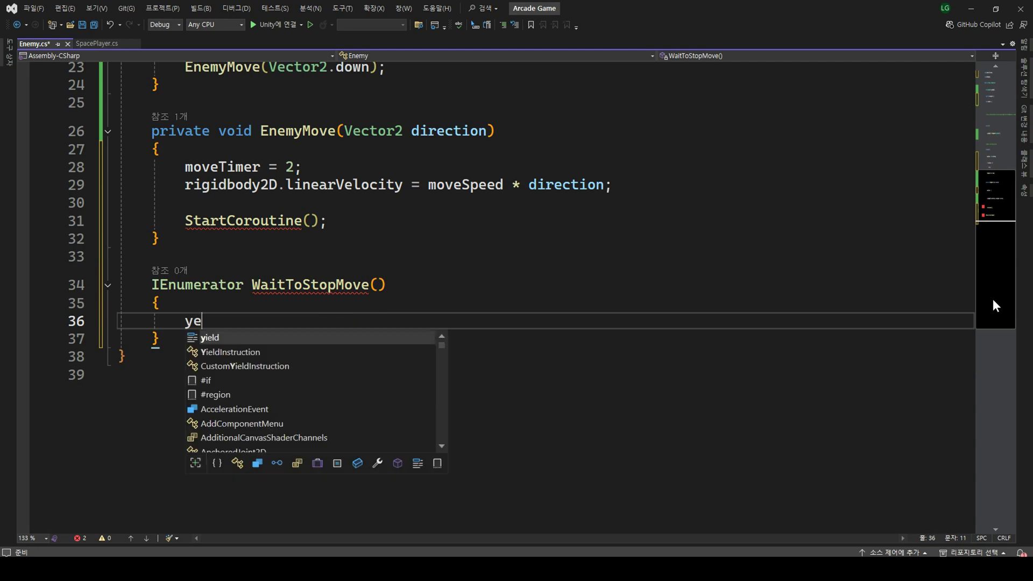
pyautogui.write('eld r')
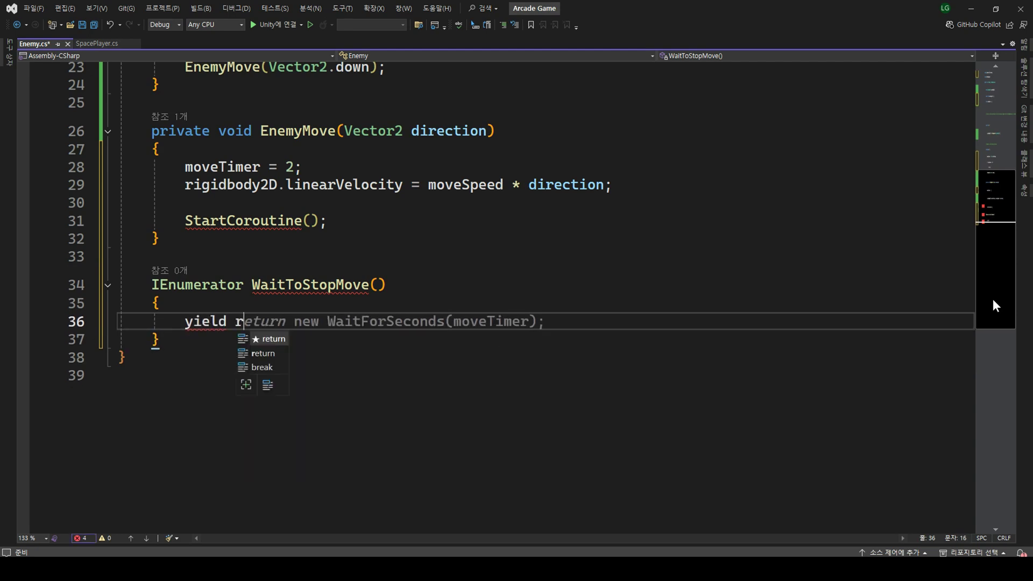
pyautogui.write('eturn')
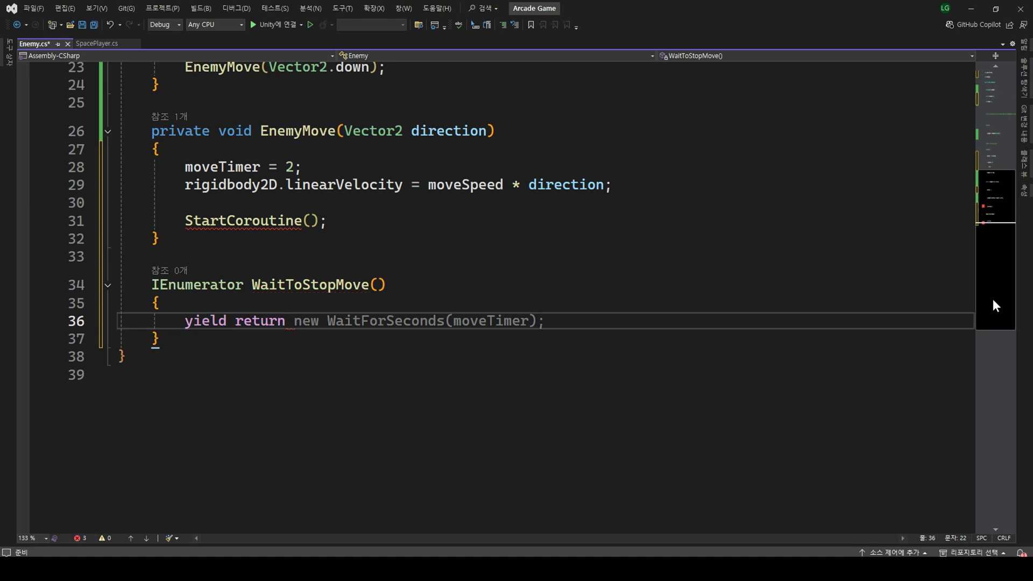
pyautogui.write('n')
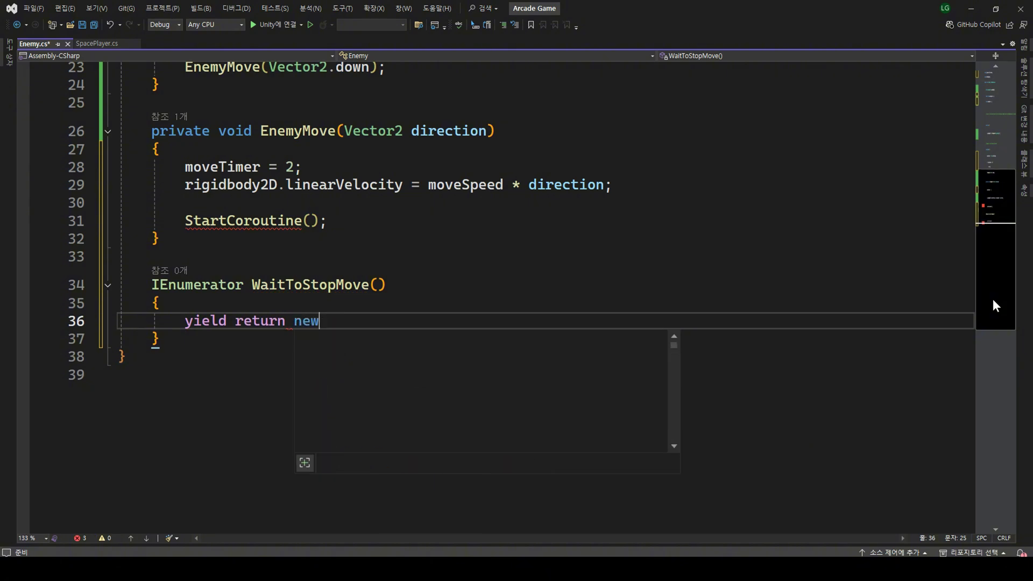
pyautogui.write('ew')
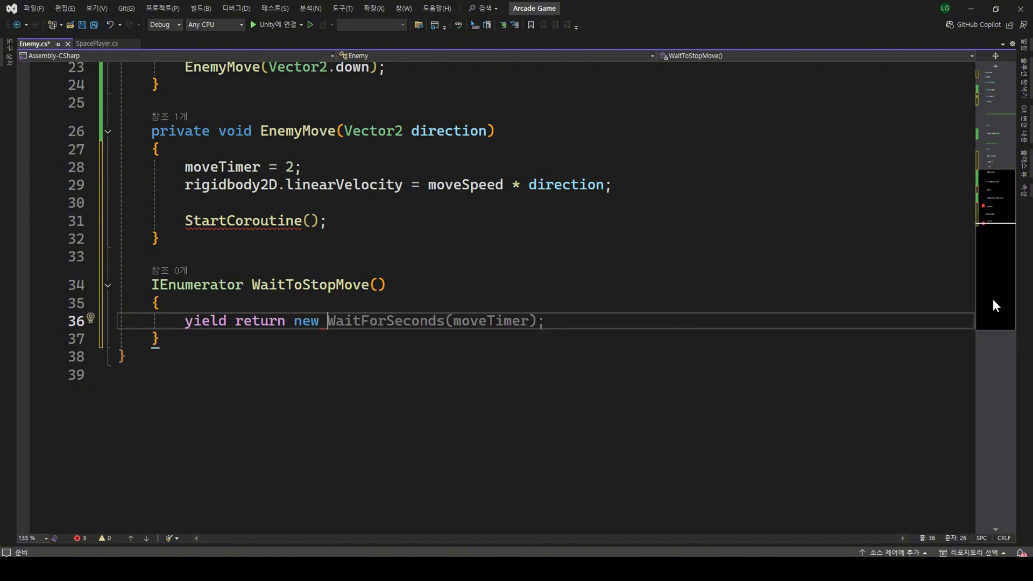
pyautogui.press('Tab')
pyautogui.hotkey('ctrl', 'shift', 'Left')
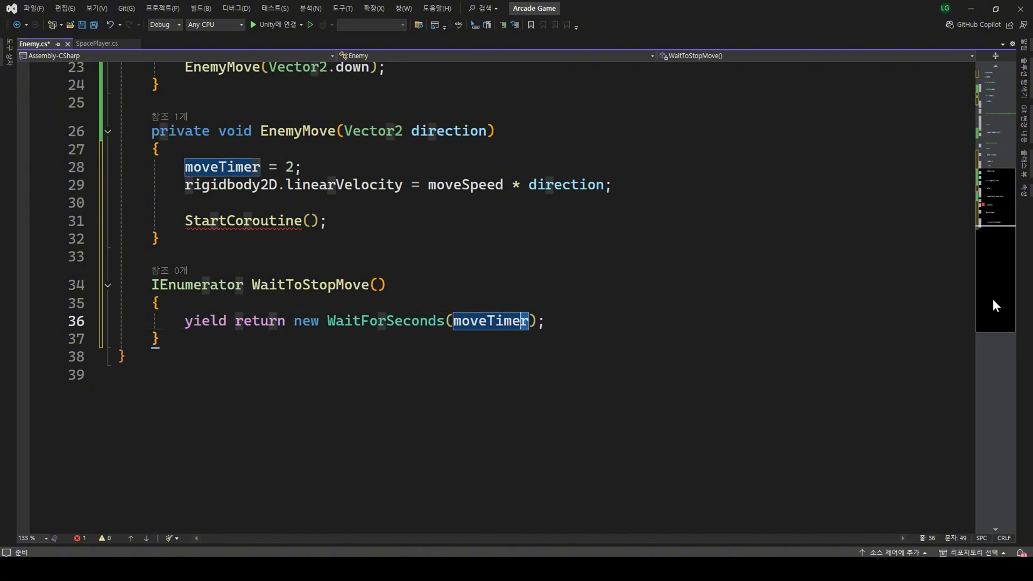
pyautogui.press('BackSpace')
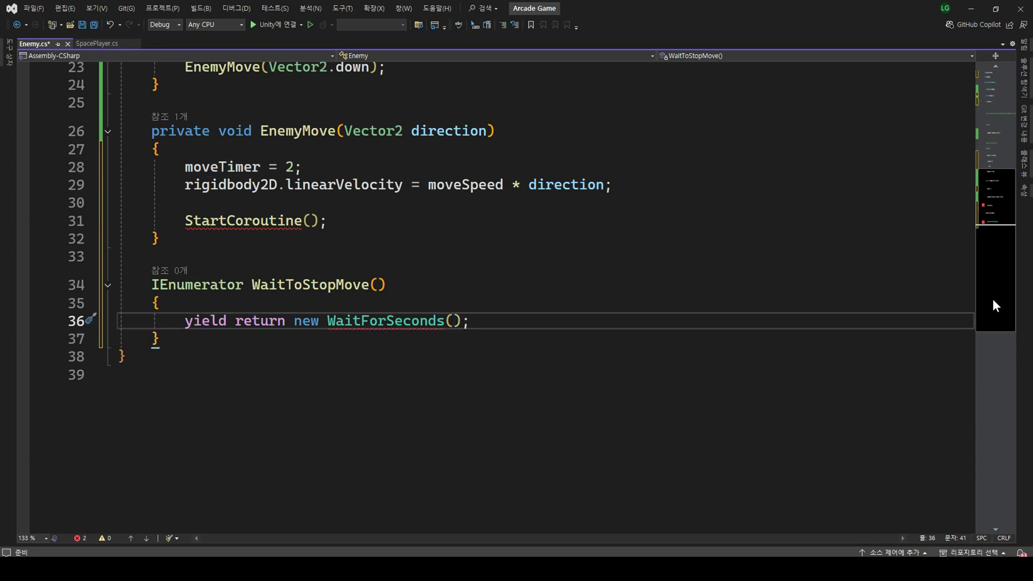
# Add a float wait parameter and pass wait to WaitForSeconds.
pyautogui.press('Up')
pyautogui.press('Up')
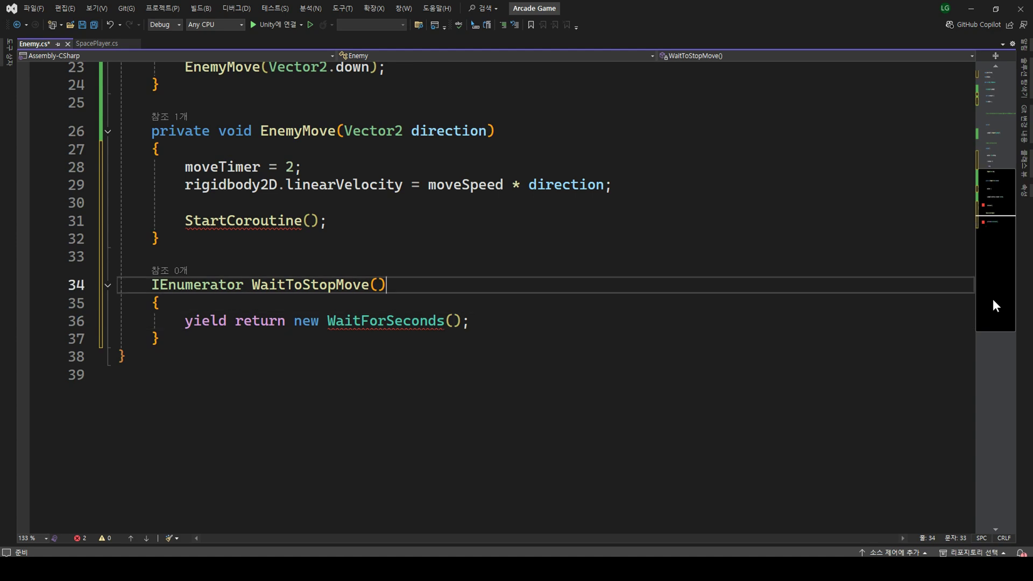
pyautogui.press('Left')
pyautogui.write('f')
pyautogui.write('loat w')
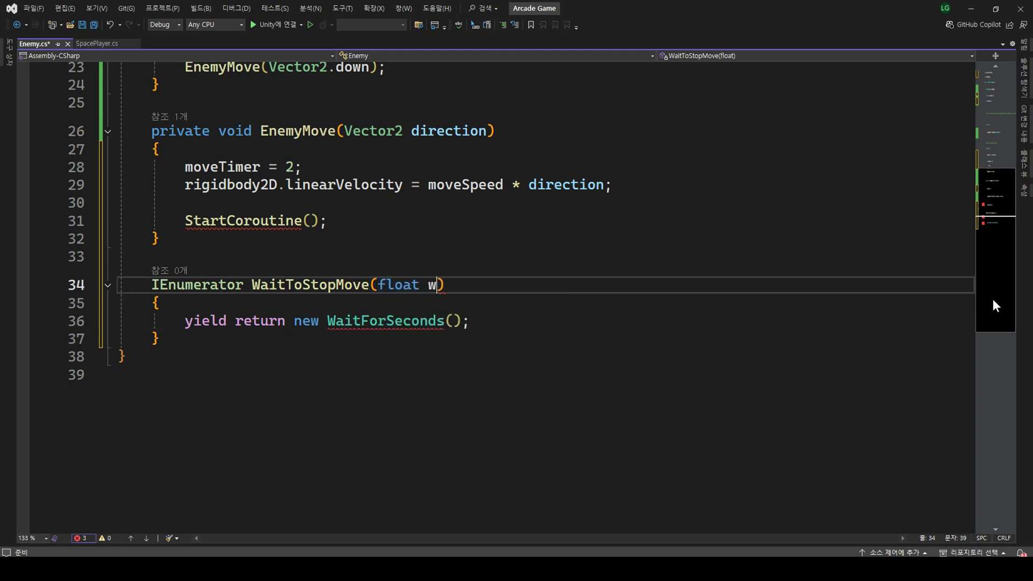
pyautogui.write('ait')
pyautogui.press('Down')
pyautogui.press('Down')
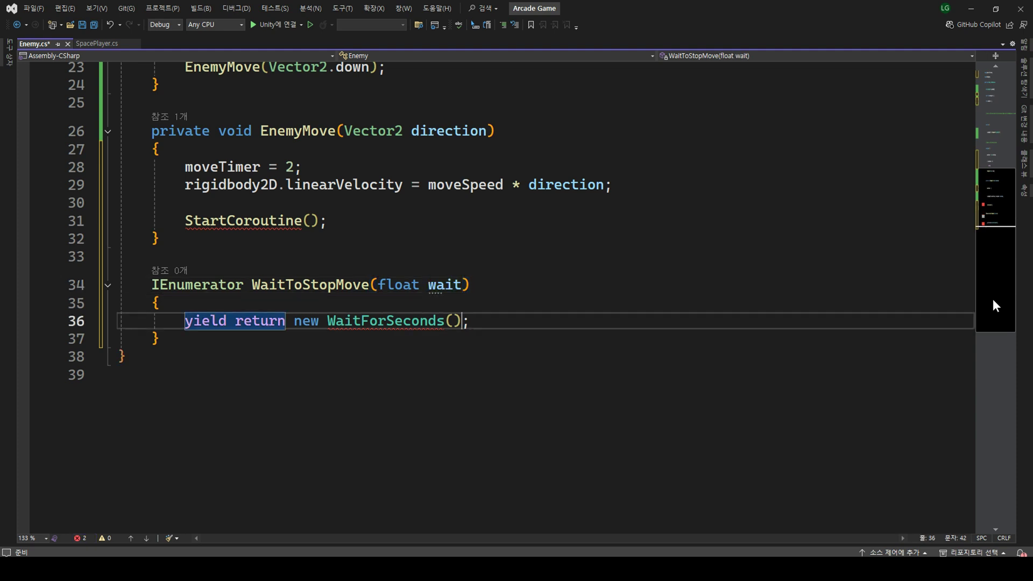
pyautogui.press('Left')
pyautogui.write('wa')
pyautogui.press('Tab')
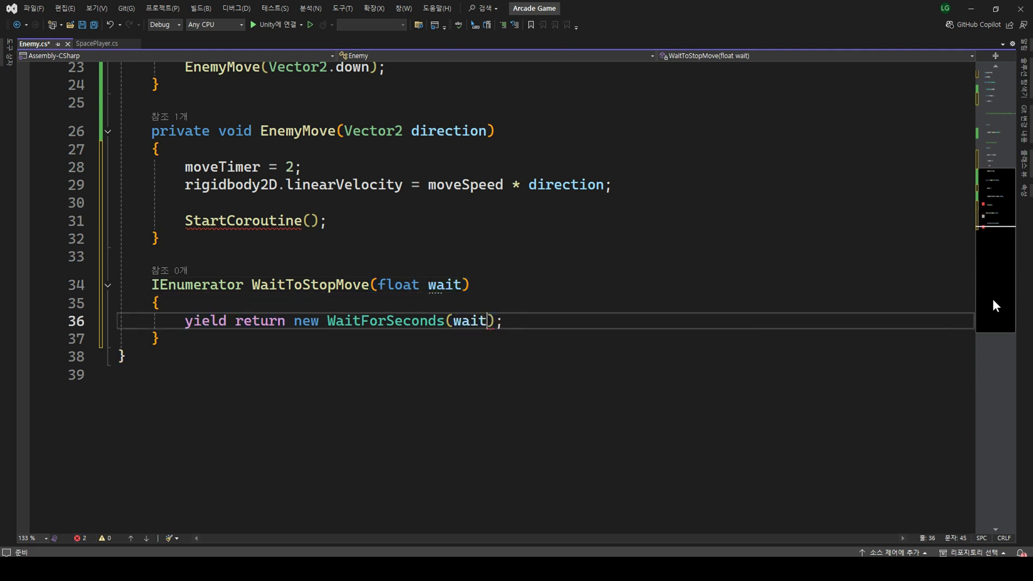
pyautogui.press('End')
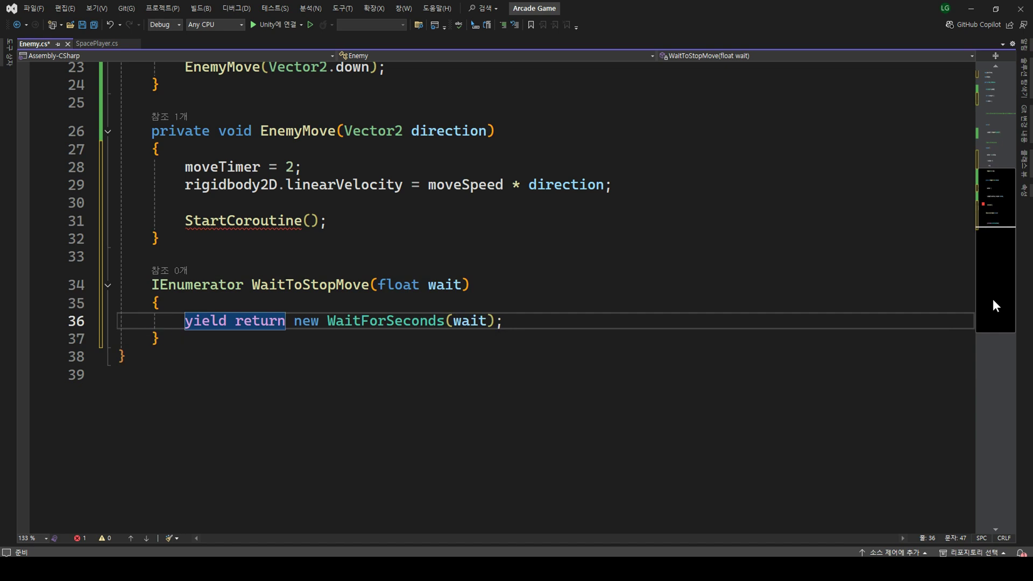
# After the wait, set rigidbody2D.linearVelocity = Vector2.zero.
pyautogui.press('Return')
pyautogui.press('Return')
pyautogui.write('ri')
pyautogui.press('Tab')
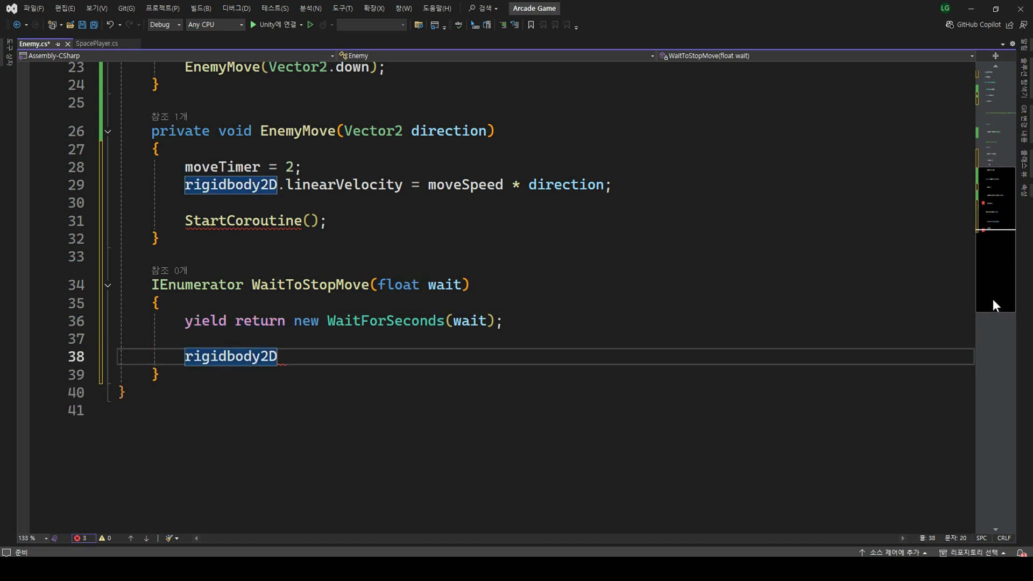
pyautogui.write('.li')
pyautogui.press('Down')
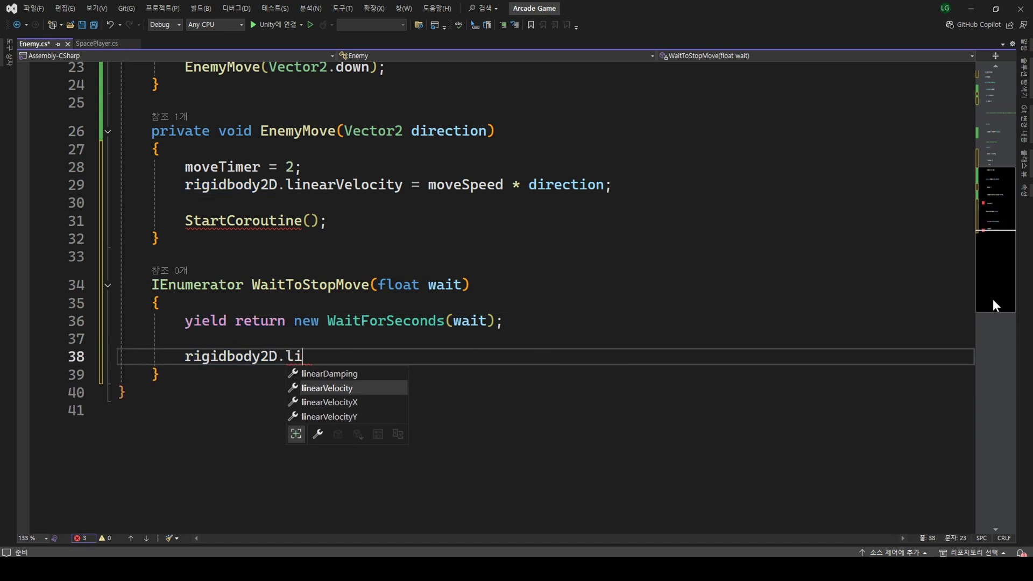
pyautogui.press('Tab')
pyautogui.write('= Ve')
pyautogui.press('Tab')
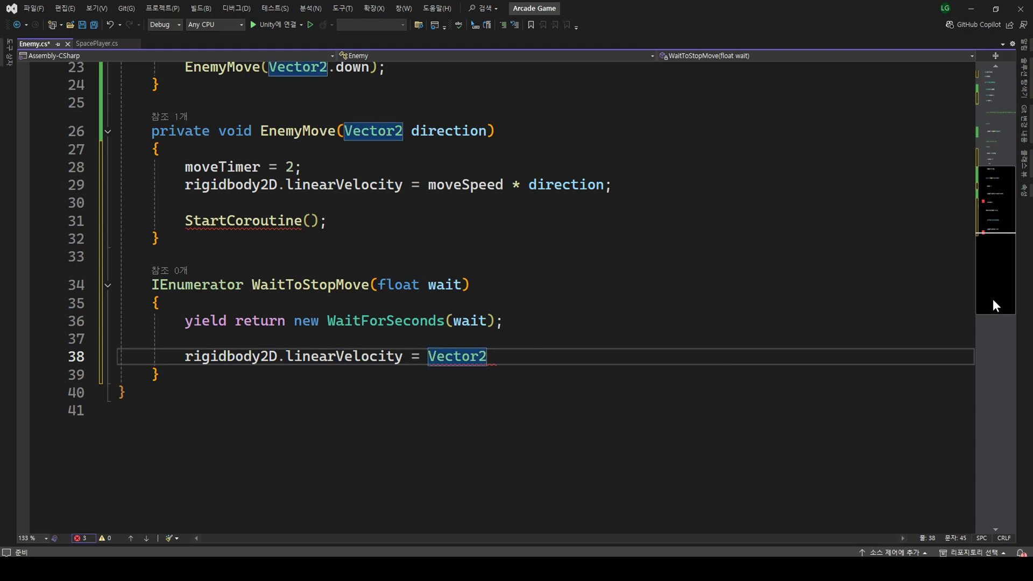
pyautogui.write('.zo;')
pyautogui.press('Tab')
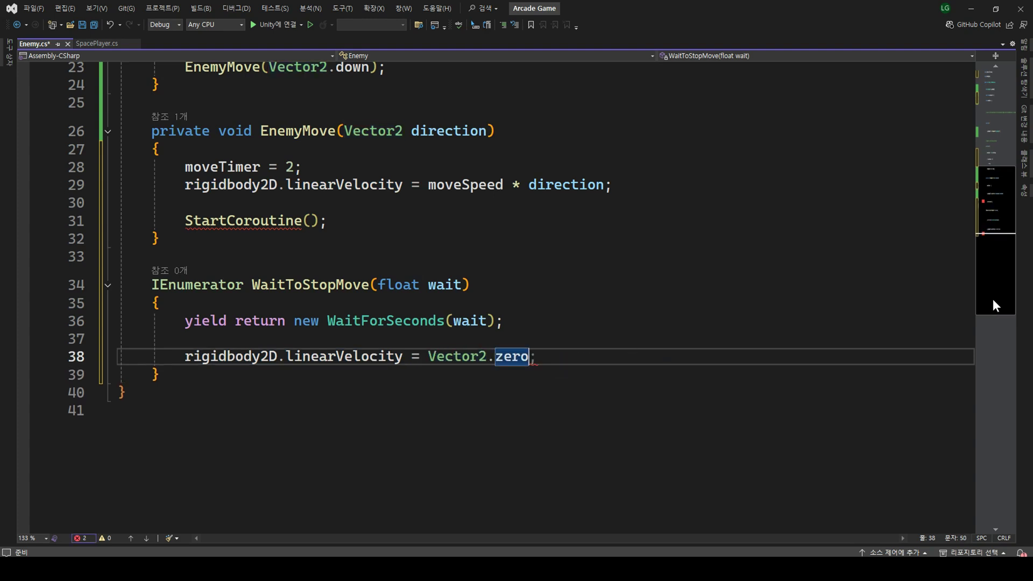
pyautogui.press('End')
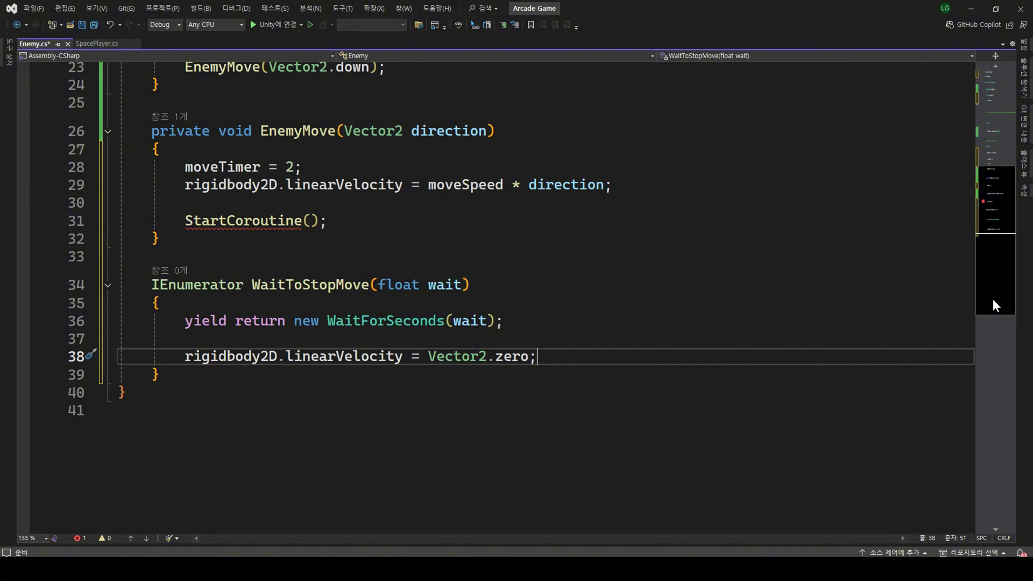
# Make line 31 StartCoroutine(WaitToStopMove(0.1f)), save Enemy.cs and return to Unity.
pyautogui.click(306, 220)
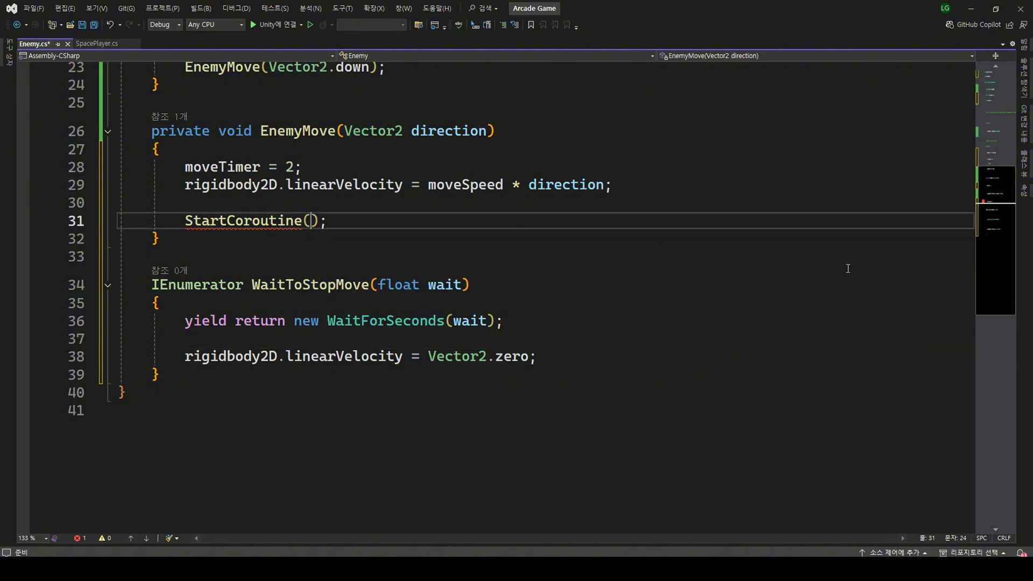
pyautogui.write('wa')
pyautogui.press('Tab')
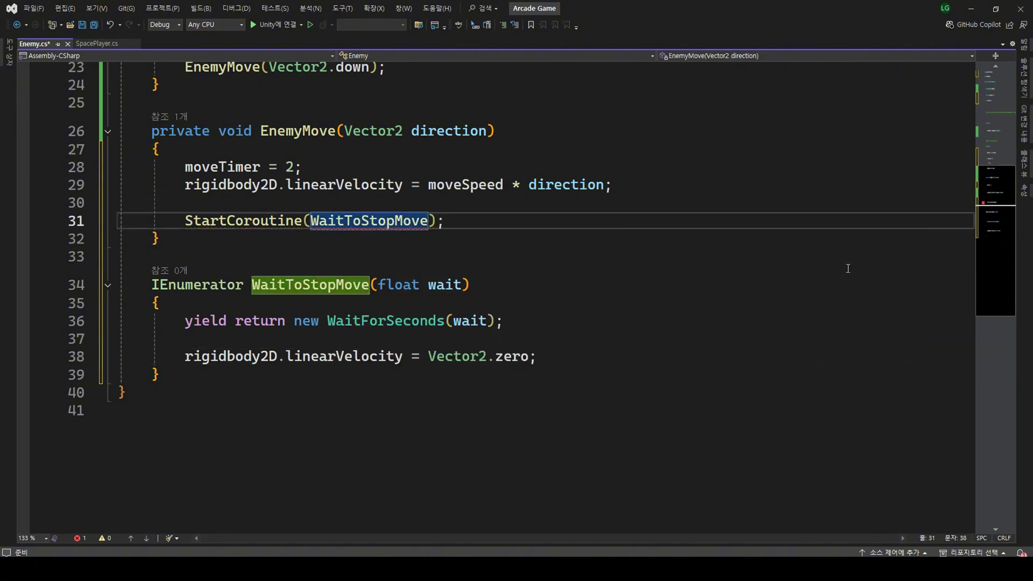
pyautogui.write('()')
pyautogui.press('Left')
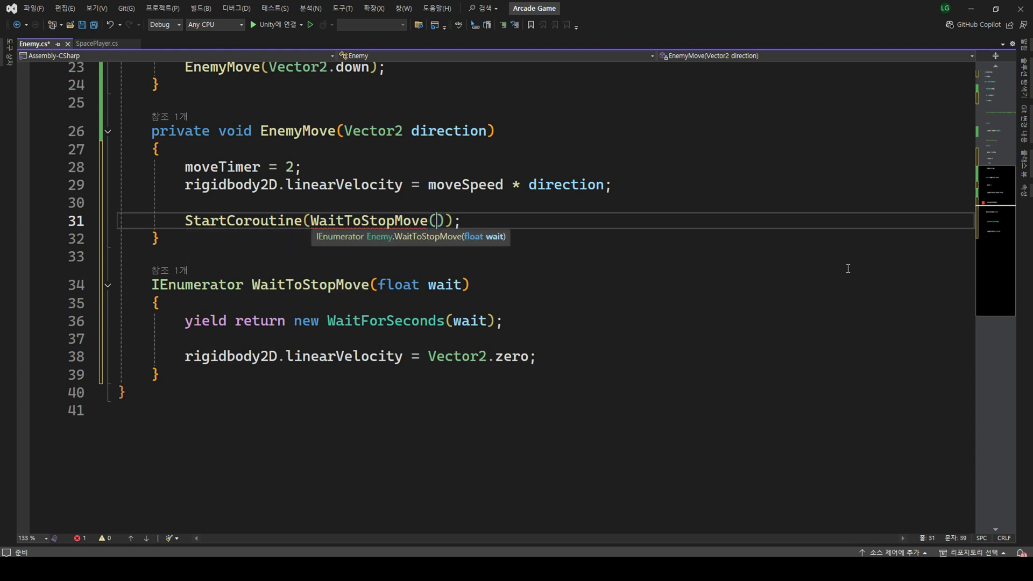
pyautogui.write('0.1')
pyautogui.write('f')
pyautogui.press('End')
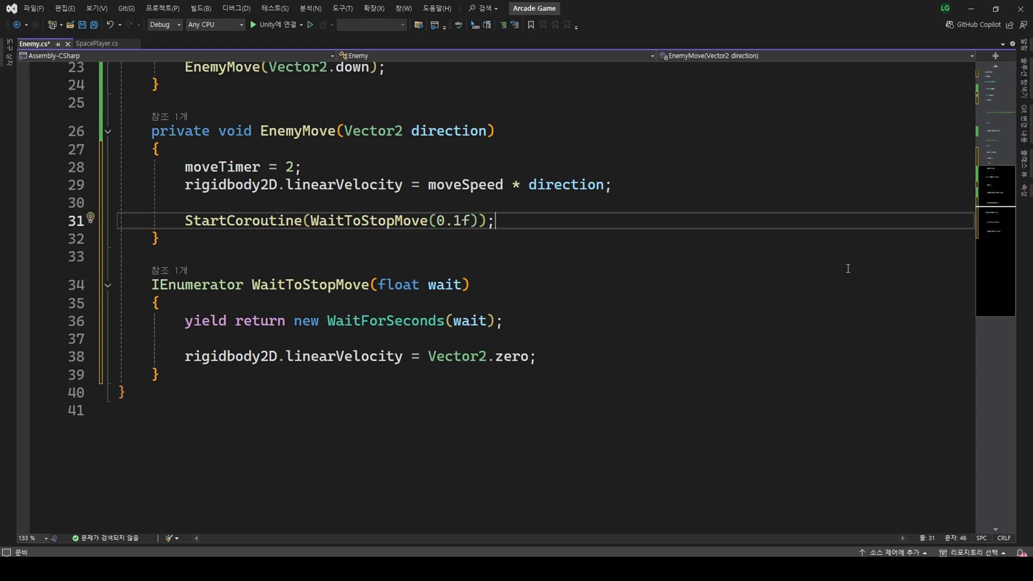
pyautogui.hotkey('ctrl', 's')
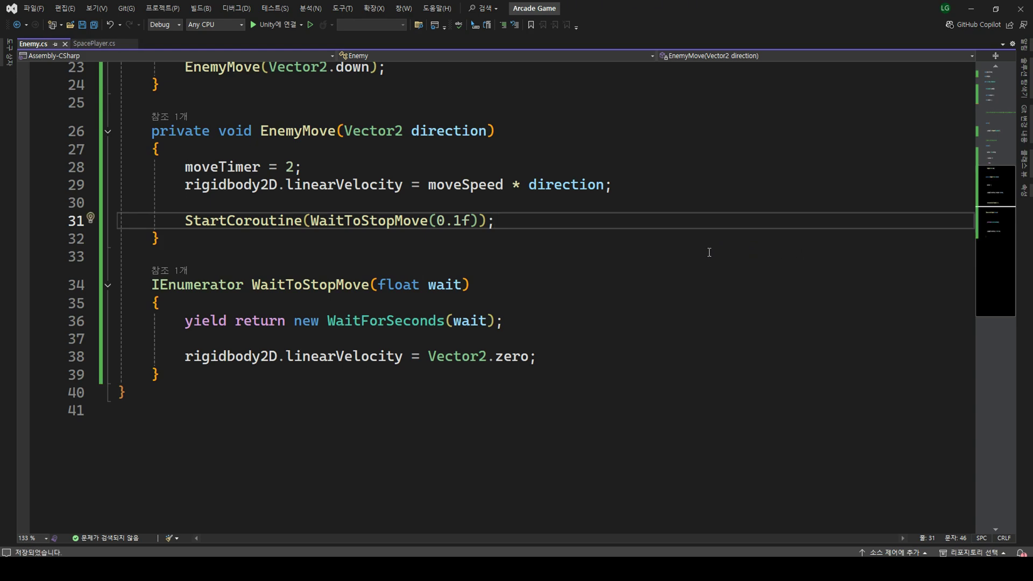
pyautogui.hotkey('alt', 'Tab')
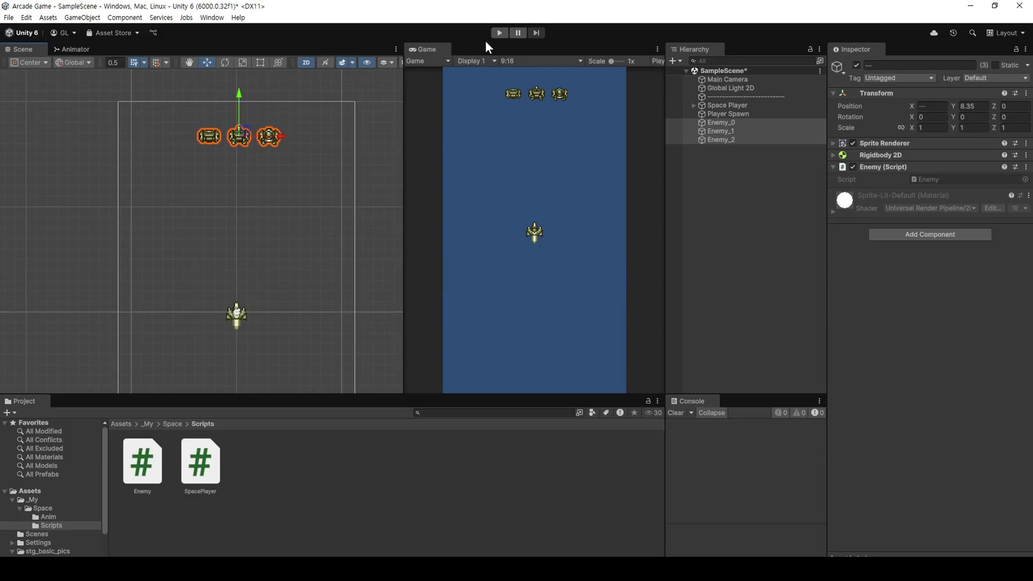
# Play the scene, then set Position X to 0 for Enemy_0, Enemy_1 and Enemy_2.
pyautogui.click(498, 34)
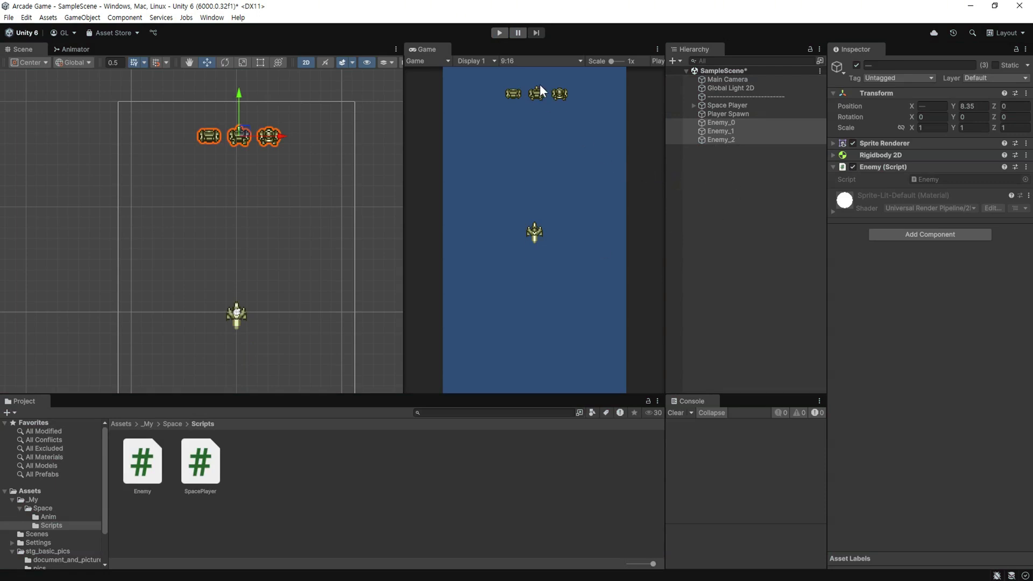
pyautogui.click(932, 106)
pyautogui.press('Return')
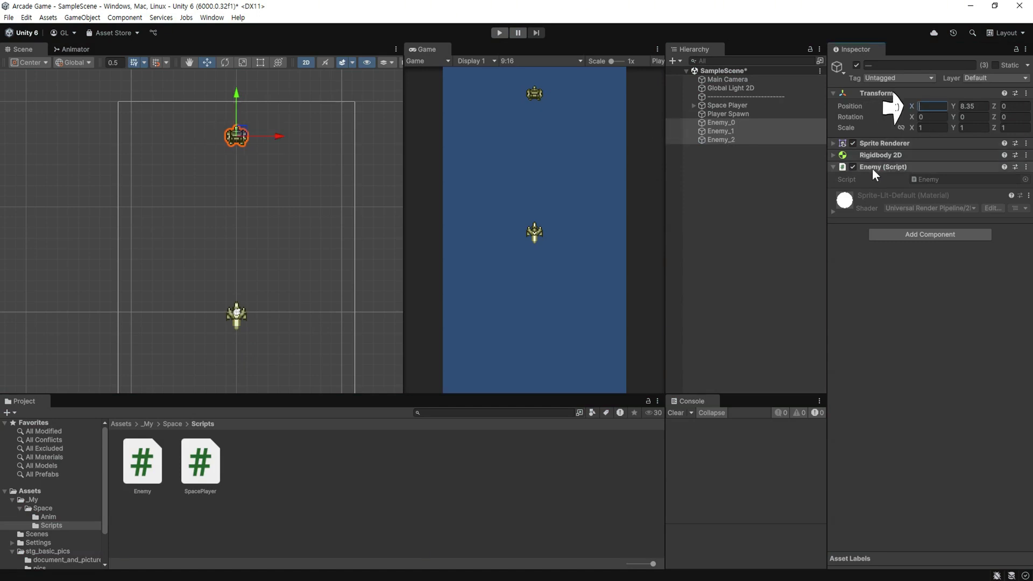
pyautogui.write('0')
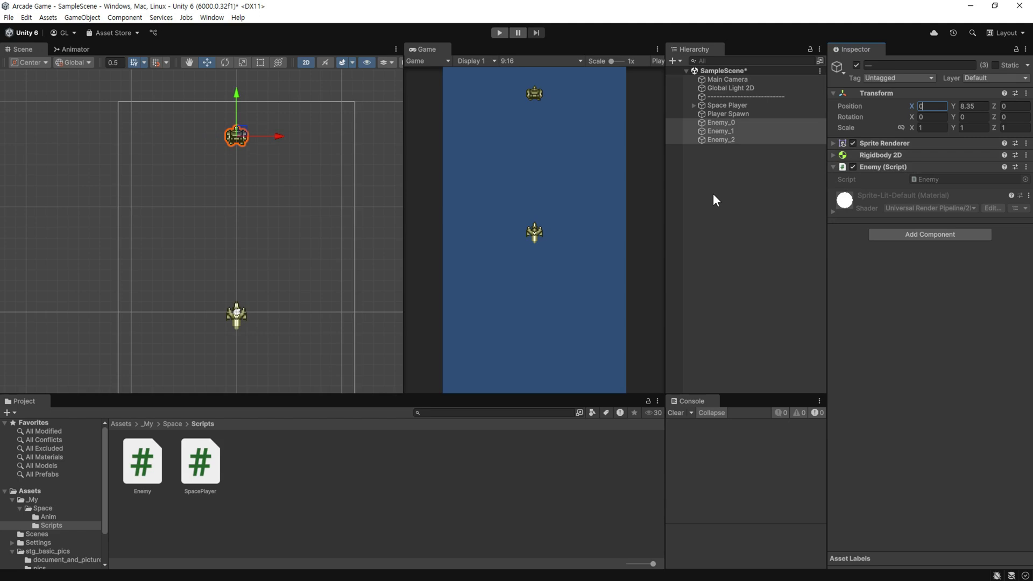
pyautogui.click(713, 195)
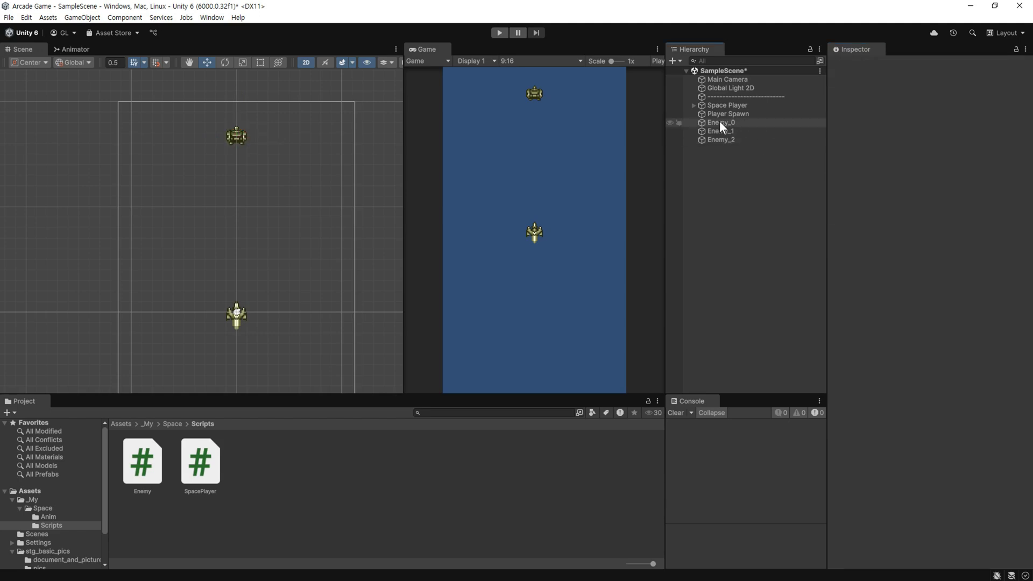
# Create a folder named Prefabs inside Space and open it.
pyautogui.click(42, 509)
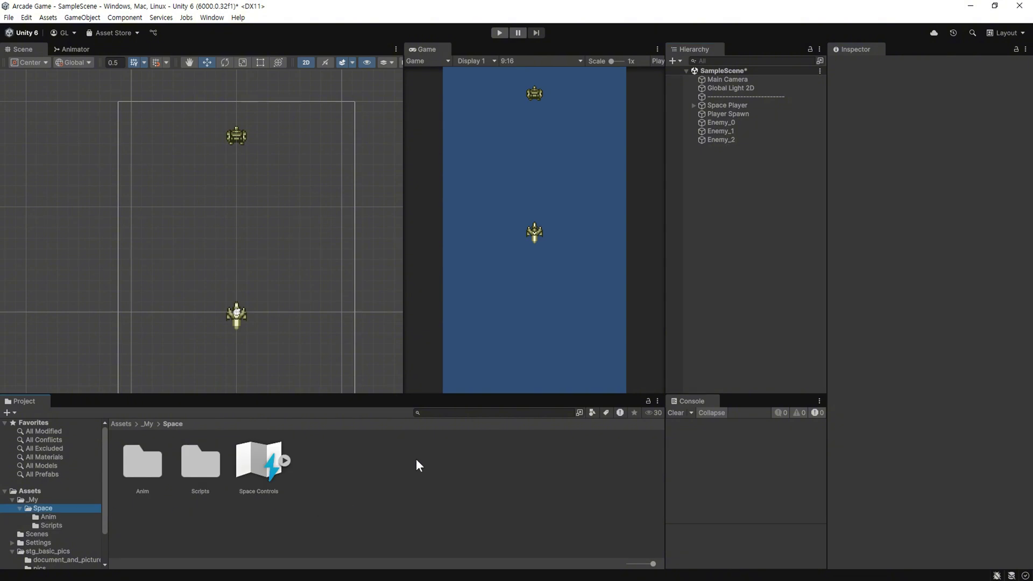
pyautogui.rightClick(371, 454)
pyautogui.moveTo(533, 156)
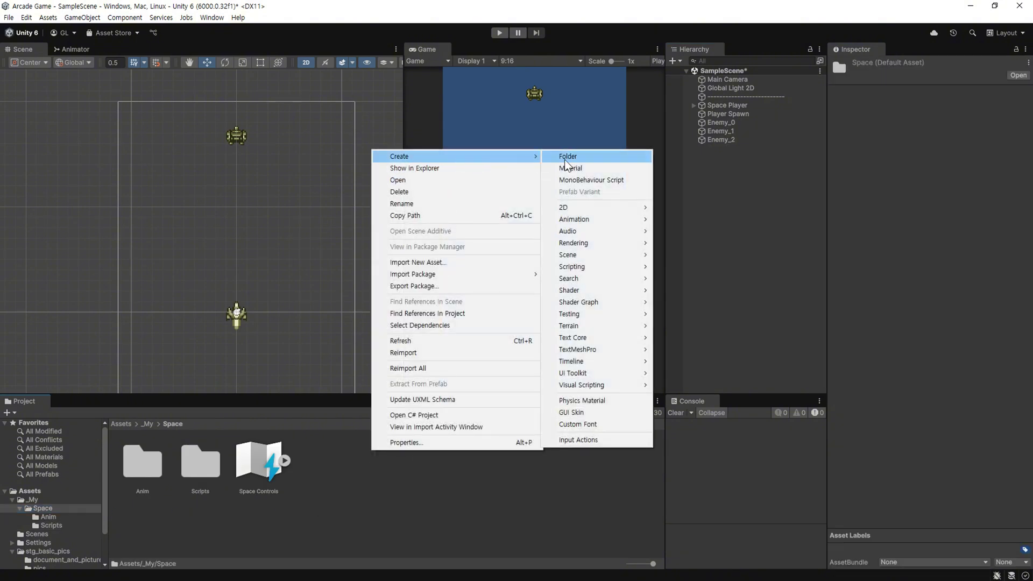
pyautogui.click(588, 157)
pyautogui.write('Prefabs')
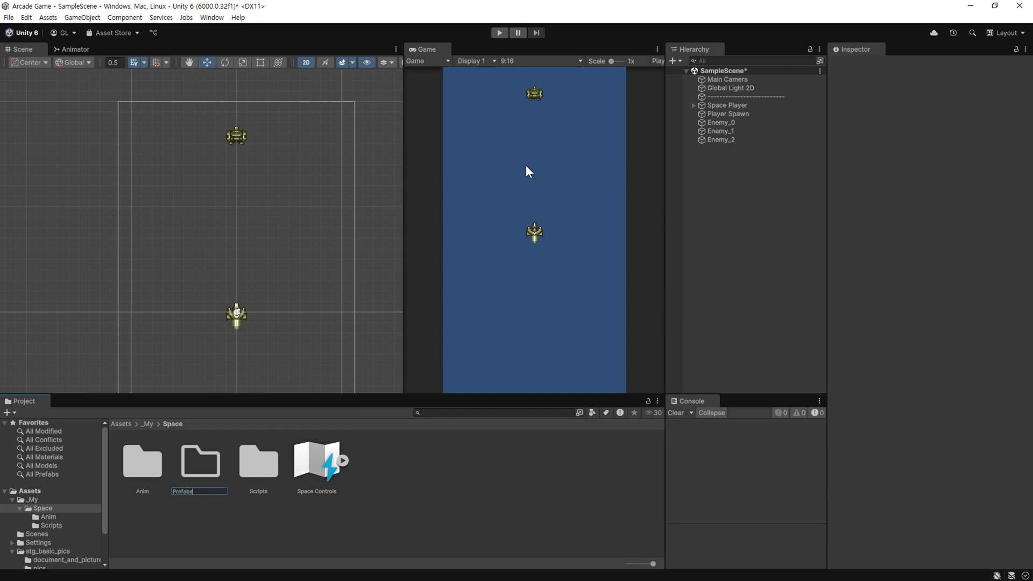
pyautogui.press('Return')
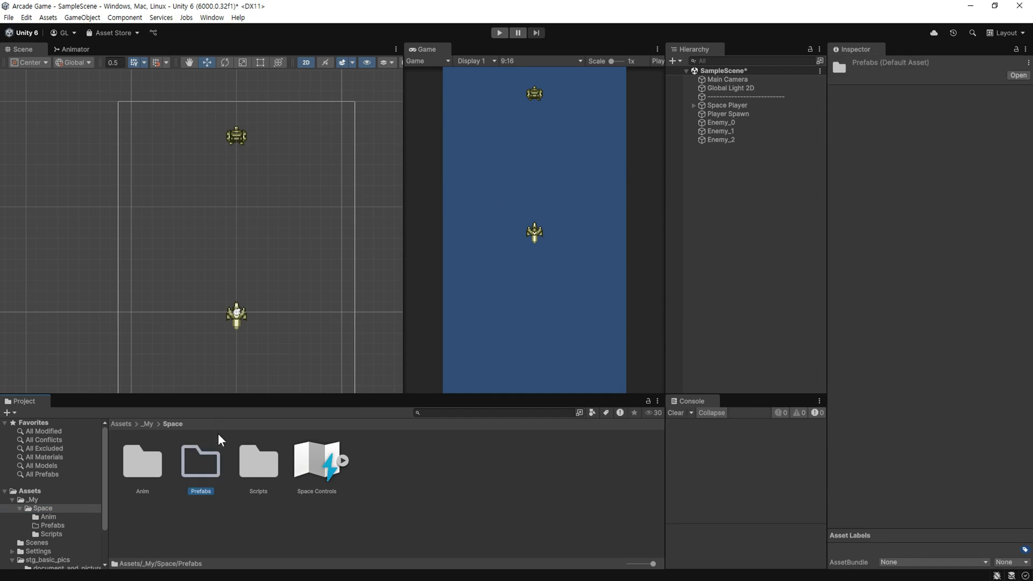
pyautogui.doubleClick(215, 454)
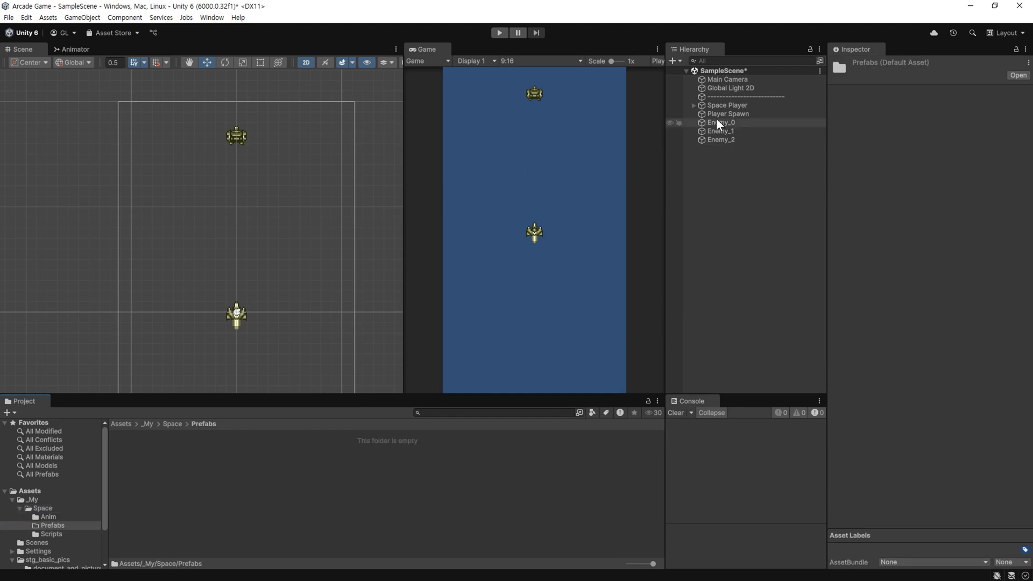
# Drag Enemy_0, Enemy_1 and Enemy_2 from the Hierarchy into Prefabs as prefabs.
pyautogui.moveTo(719, 124); pyautogui.dragTo(216, 467)
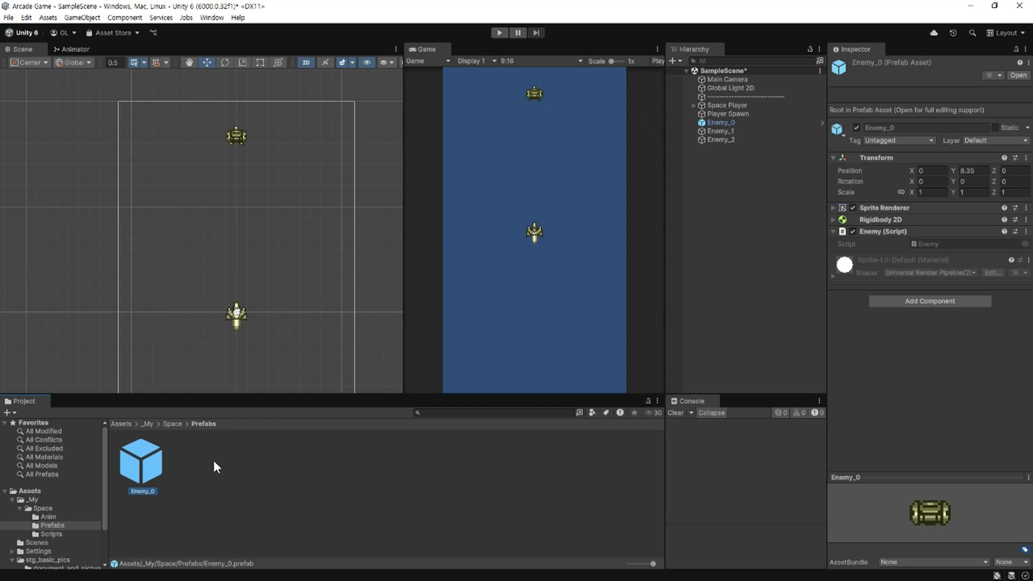
pyautogui.moveTo(731, 130); pyautogui.dragTo(262, 450)
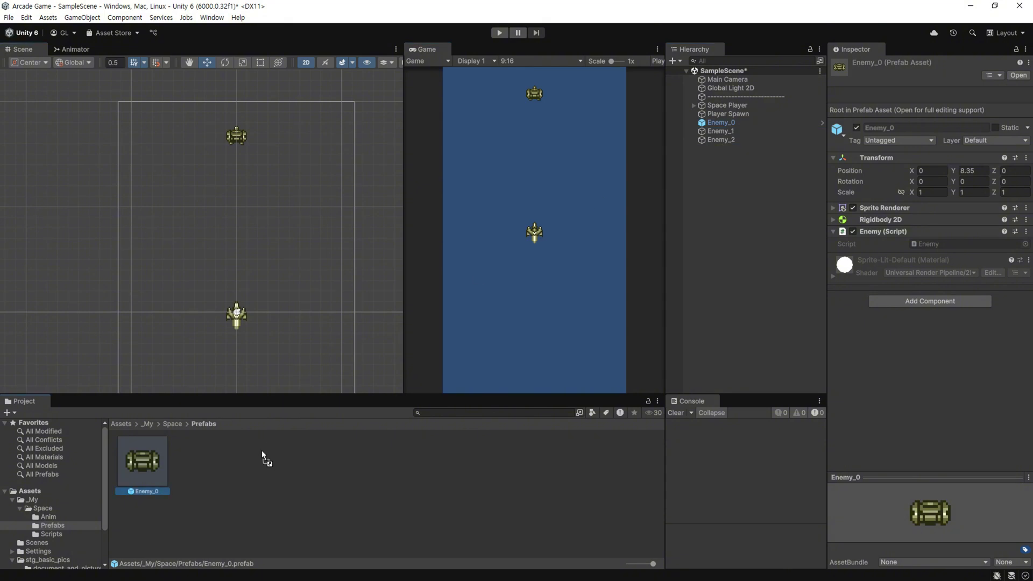
pyautogui.moveTo(727, 139); pyautogui.dragTo(344, 458)
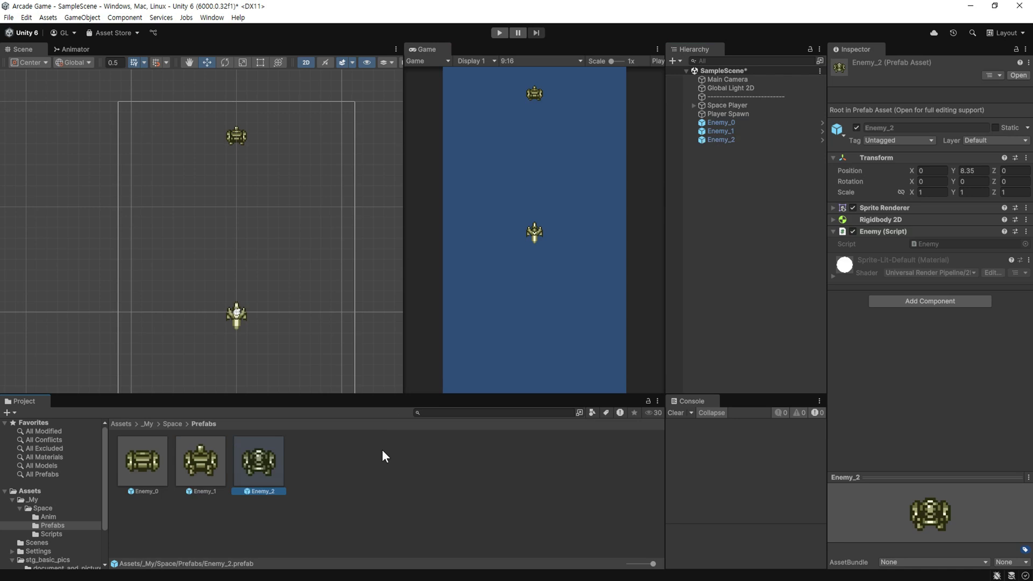
# Delete Enemy_1 and Enemy_2, then Enemy_0, from the Hierarchy.
pyautogui.click(724, 141)
pyautogui.keyDown('shift'); pyautogui.click(725, 131); pyautogui.keyUp('shift')
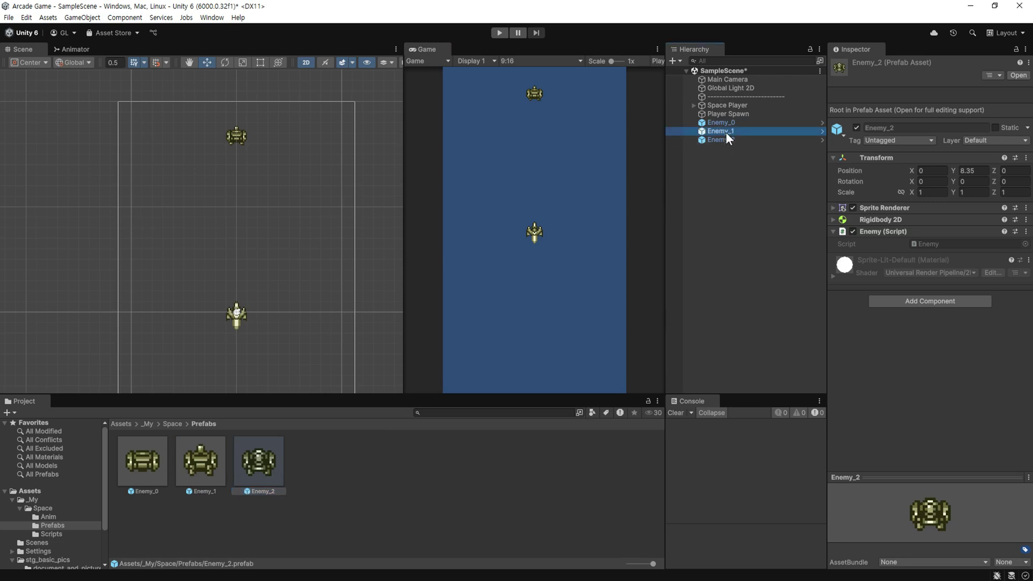
pyautogui.press('Delete')
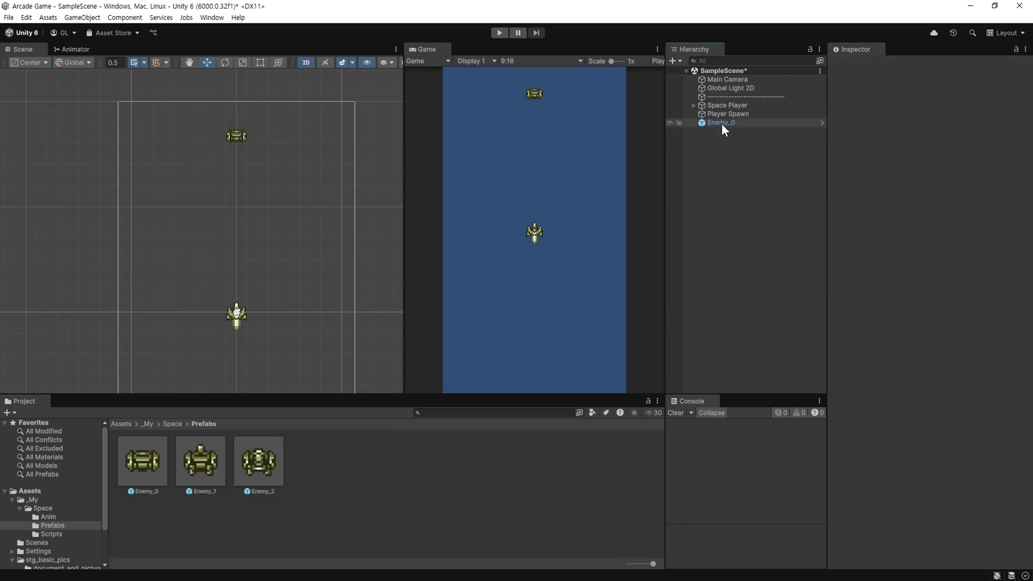
pyautogui.click(722, 124)
pyautogui.press('Delete')
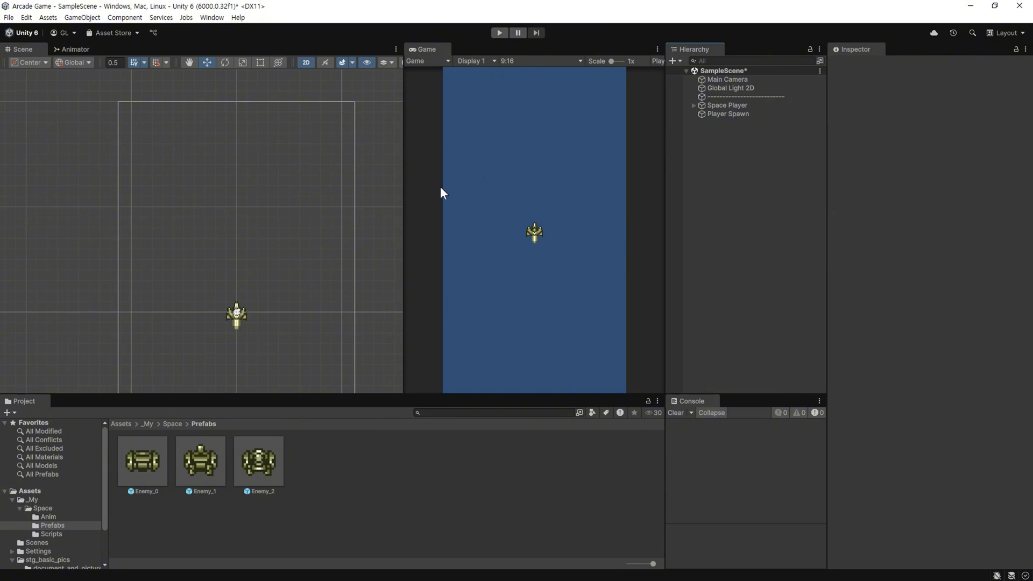